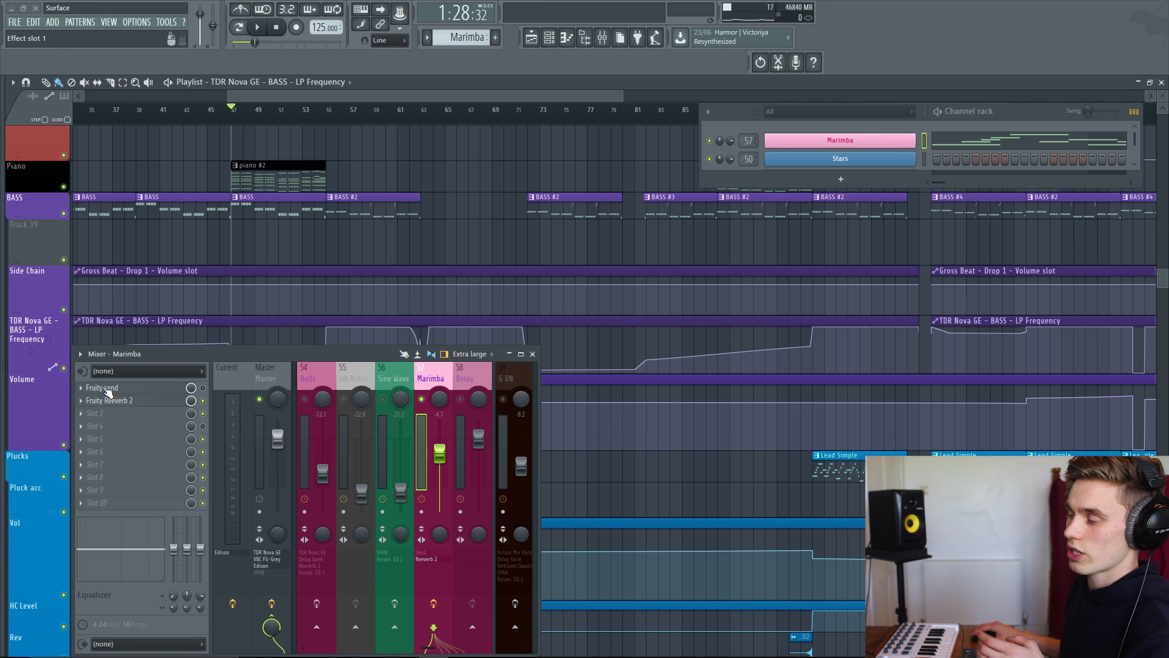
Load Fruity Delay 2 into slot 3 of the Marimba mixer track, with its window placed over the mixer
{"action": "left_click", "coordinate": [84, 414]}
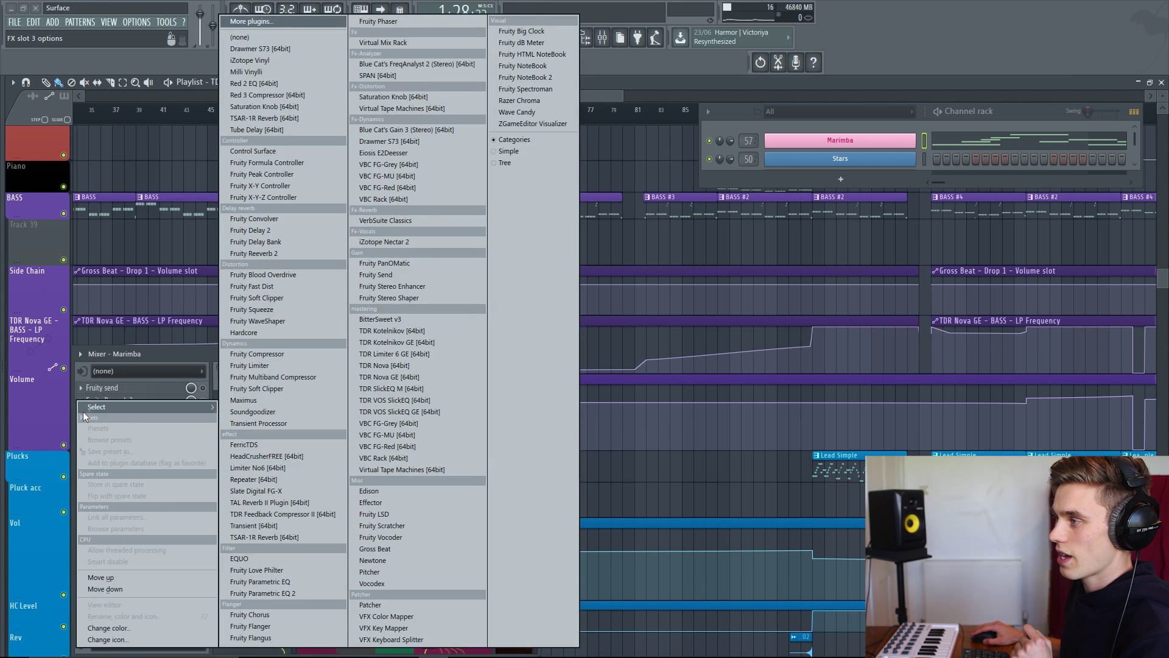
{"action": "left_click", "coordinate": [269, 234]}
{"action": "left_click_drag", "start_coordinate": [183, 78], "coordinate": [372, 252]}
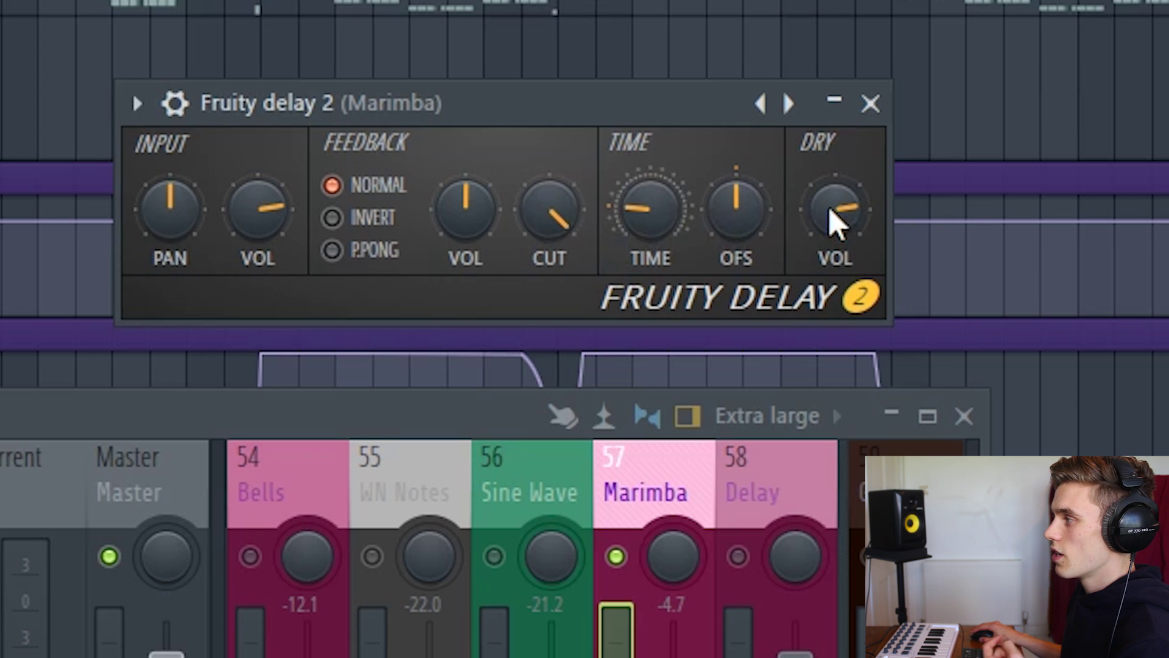
Audition Fruity Delay 2's DRY VOL low and high, leaving it around 2 o'clock
{"action": "left_click_drag", "start_coordinate": [838, 209], "coordinate": [846, 241]}
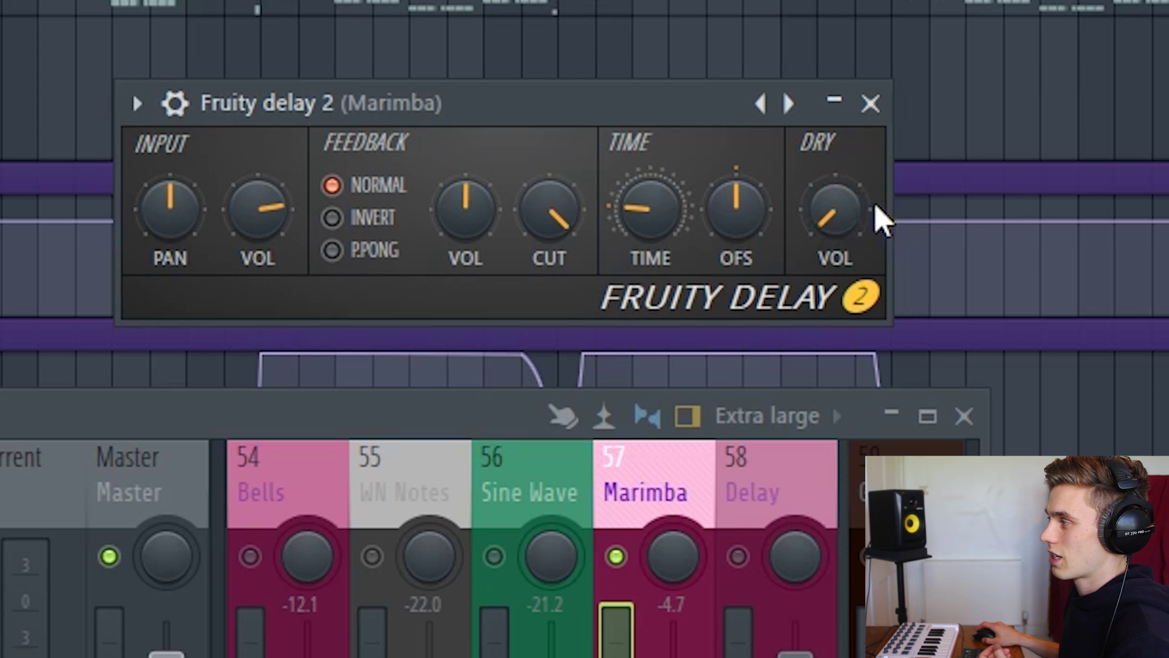
{"action": "left_click_drag", "start_coordinate": [848, 235], "coordinate": [848, 182]}
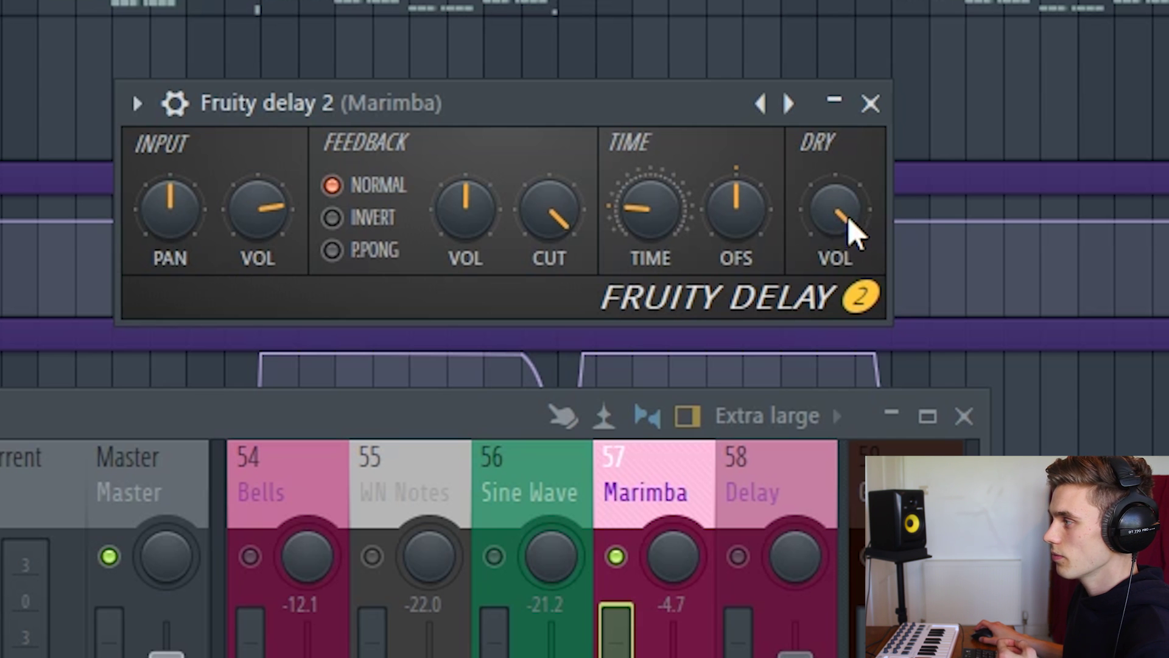
{"action": "scroll", "coordinate": [839, 221], "scroll_direction": "down", "scroll_amount": 3}
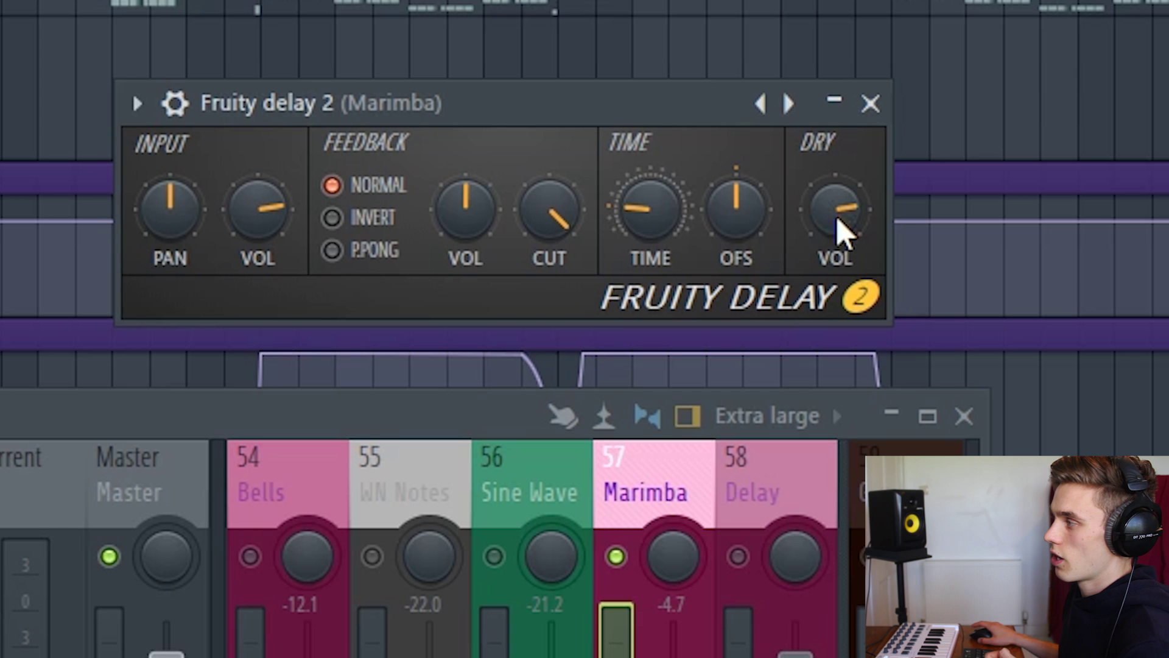
{"action": "left_click_drag", "start_coordinate": [518, 110], "coordinate": [604, 79]}
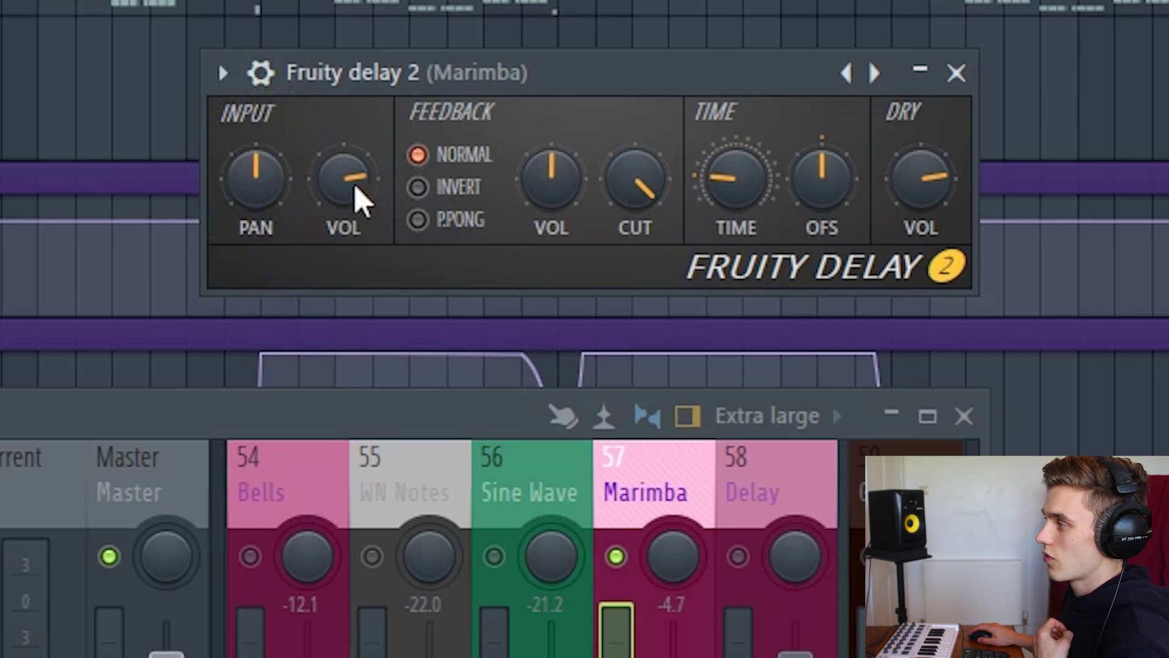
{"action": "left_click_drag", "start_coordinate": [346, 182], "coordinate": [346, 229]}
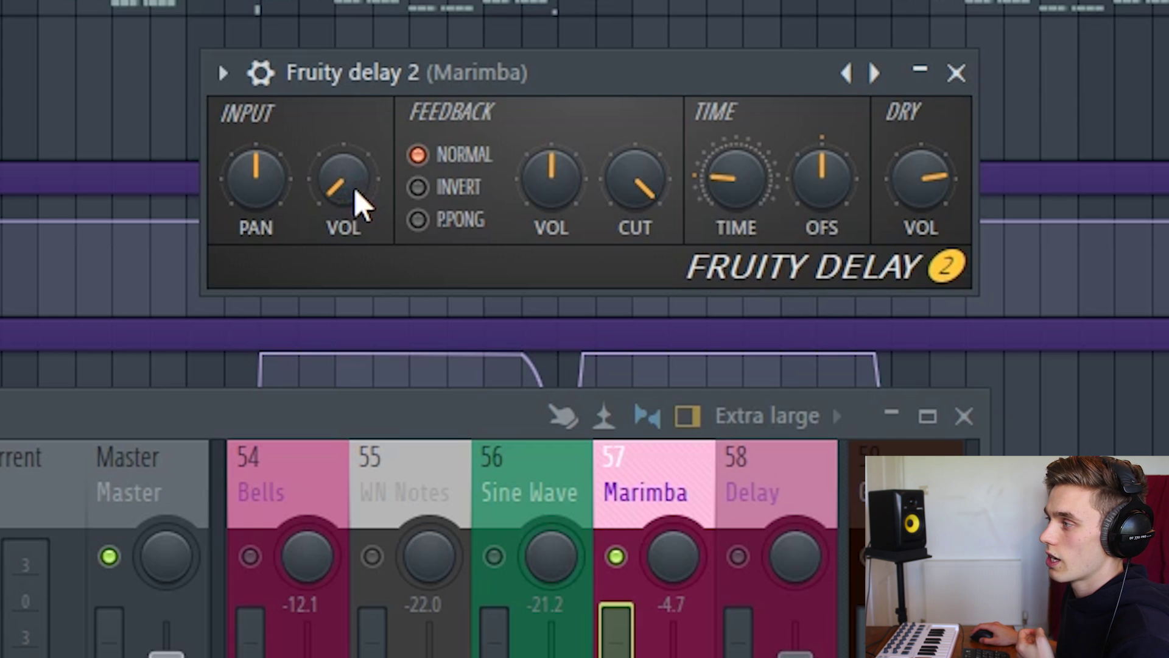
{"action": "mouse_move", "coordinate": [358, 198]}
{"action": "left_mouse_down"}
{"action": "mouse_move", "coordinate": [357, 165]}
{"action": "mouse_move", "coordinate": [358, 179]}
{"action": "left_mouse_up"}
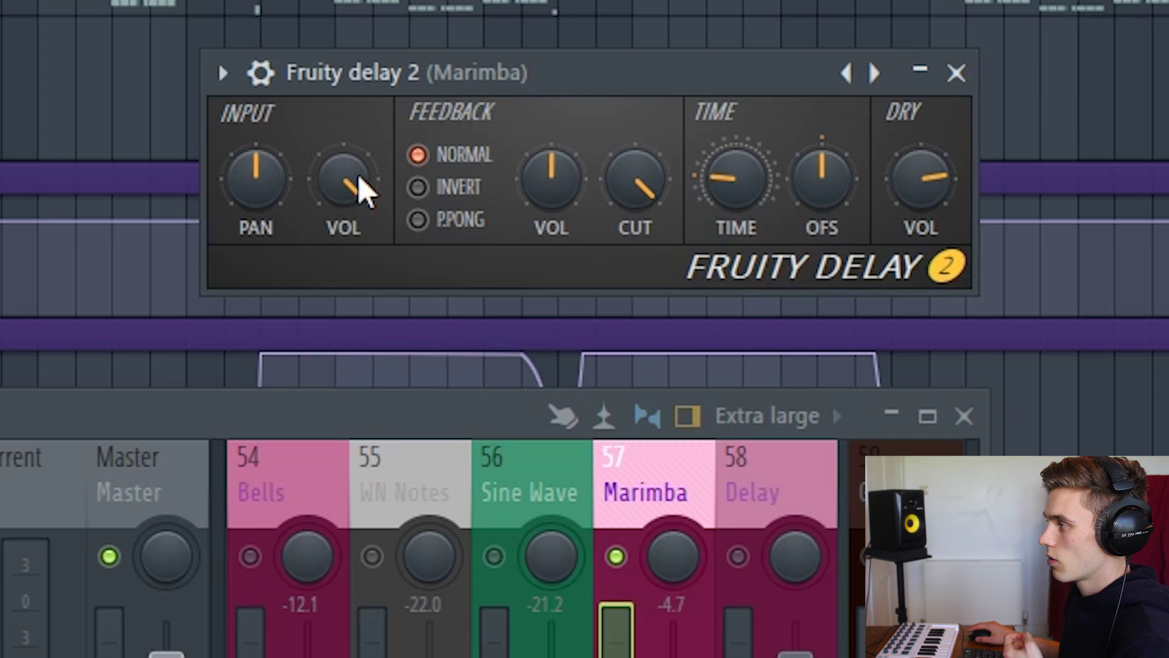
{"action": "left_click_drag", "start_coordinate": [358, 178], "coordinate": [359, 192]}
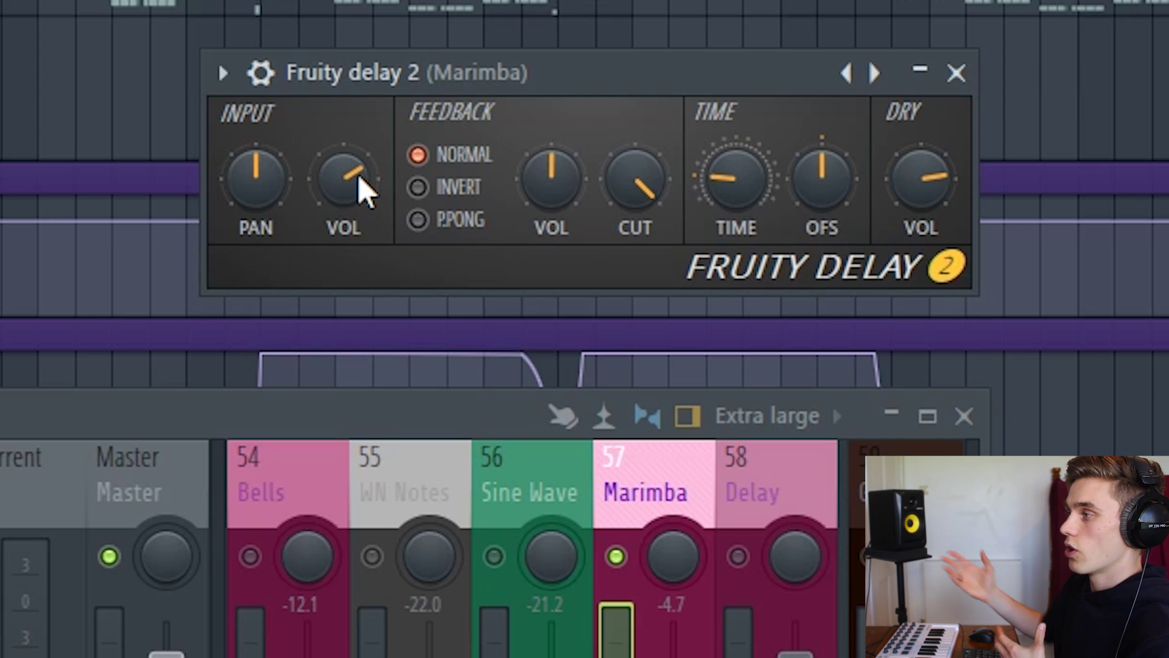
{"action": "left_click_drag", "start_coordinate": [360, 188], "coordinate": [360, 183]}
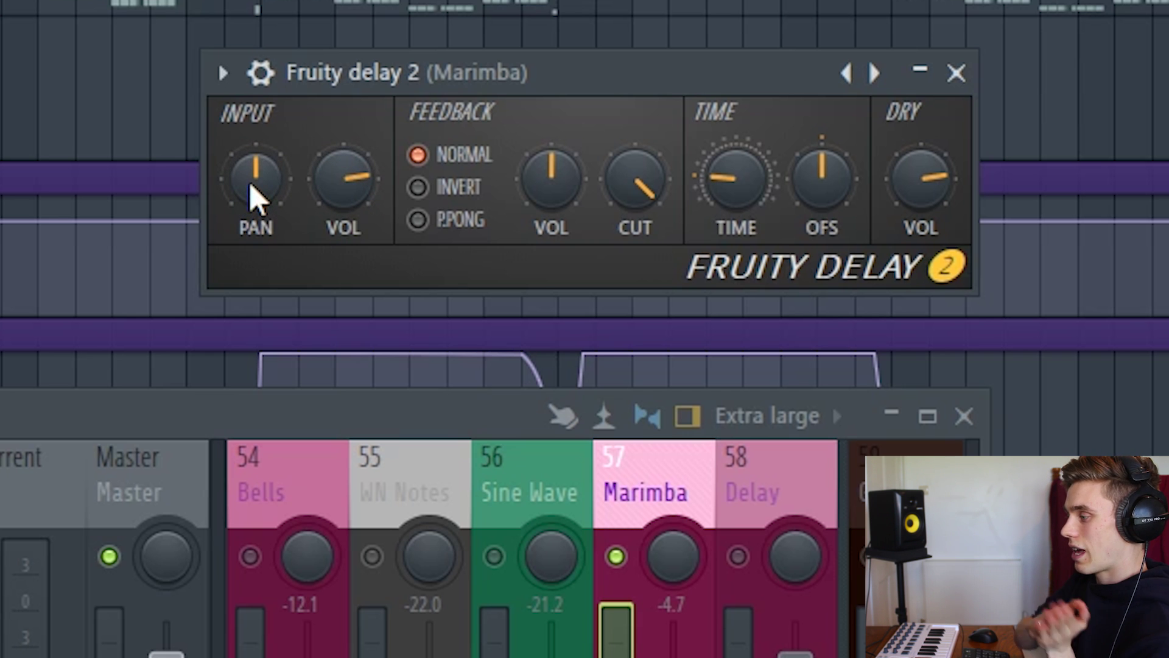
{"action": "left_click_drag", "start_coordinate": [256, 198], "coordinate": [256, 215]}
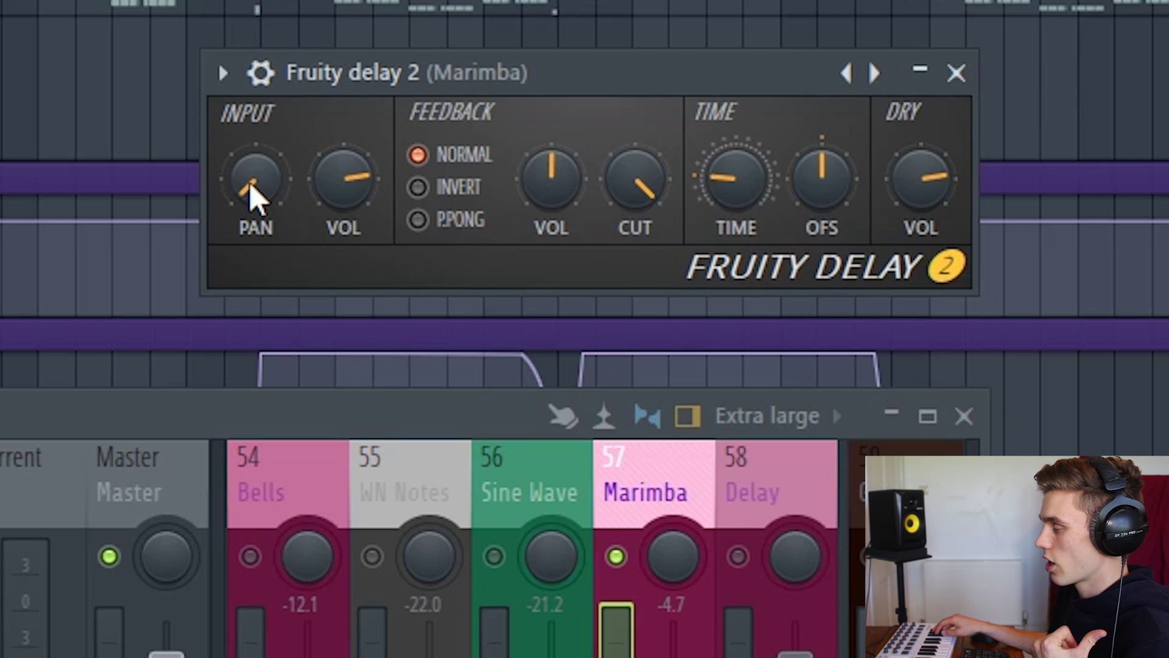
{"action": "left_click_drag", "start_coordinate": [255, 198], "coordinate": [254, 161]}
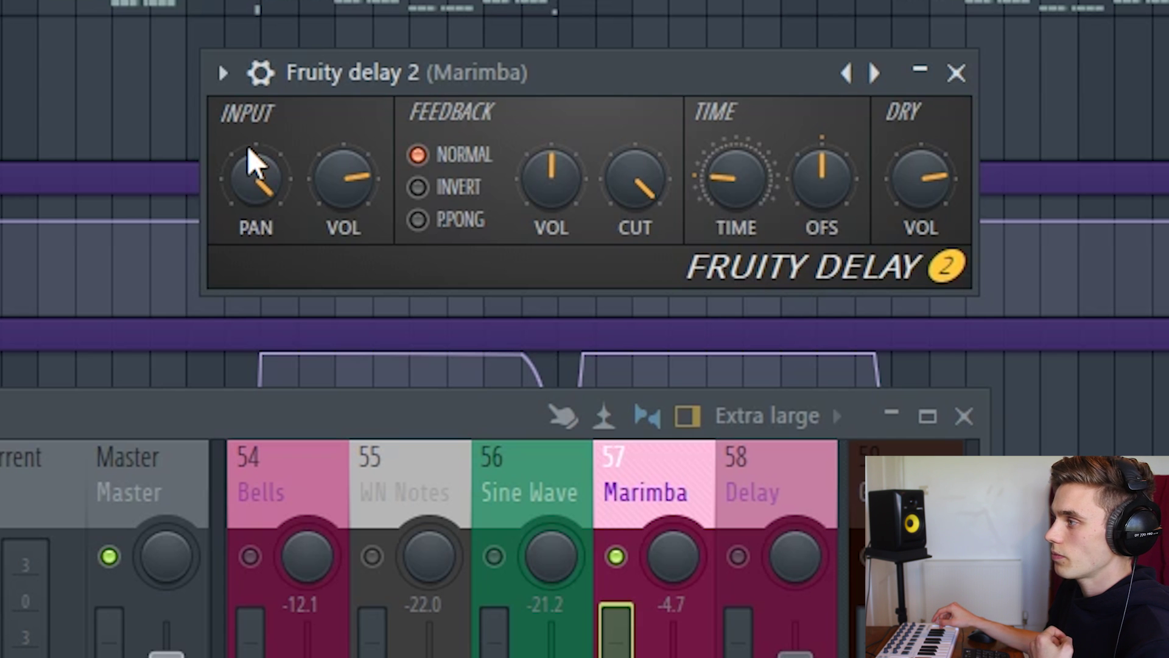
{"action": "left_click", "coordinate": [251, 201], "text": "alt"}
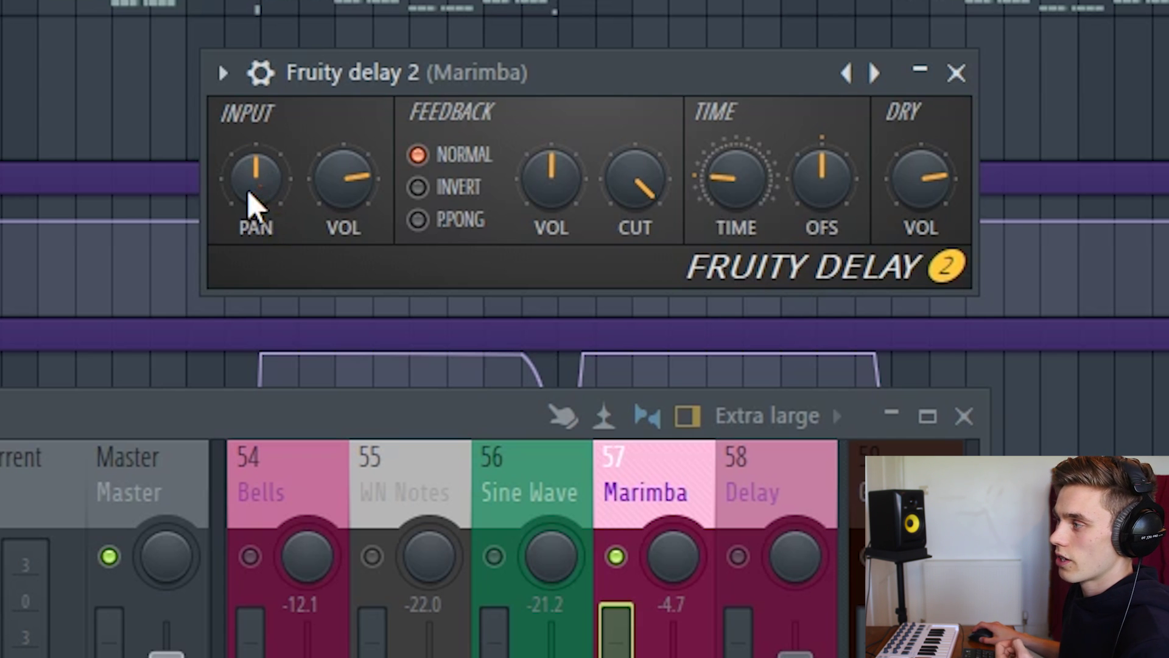
Try a much longer delay TIME, then settle the knob at about 10 o'clock
{"action": "mouse_move", "coordinate": [931, 183]}
{"action": "left_mouse_down"}
{"action": "mouse_move", "coordinate": [931, 241]}
{"action": "mouse_move", "coordinate": [930, 183]}
{"action": "left_mouse_up"}
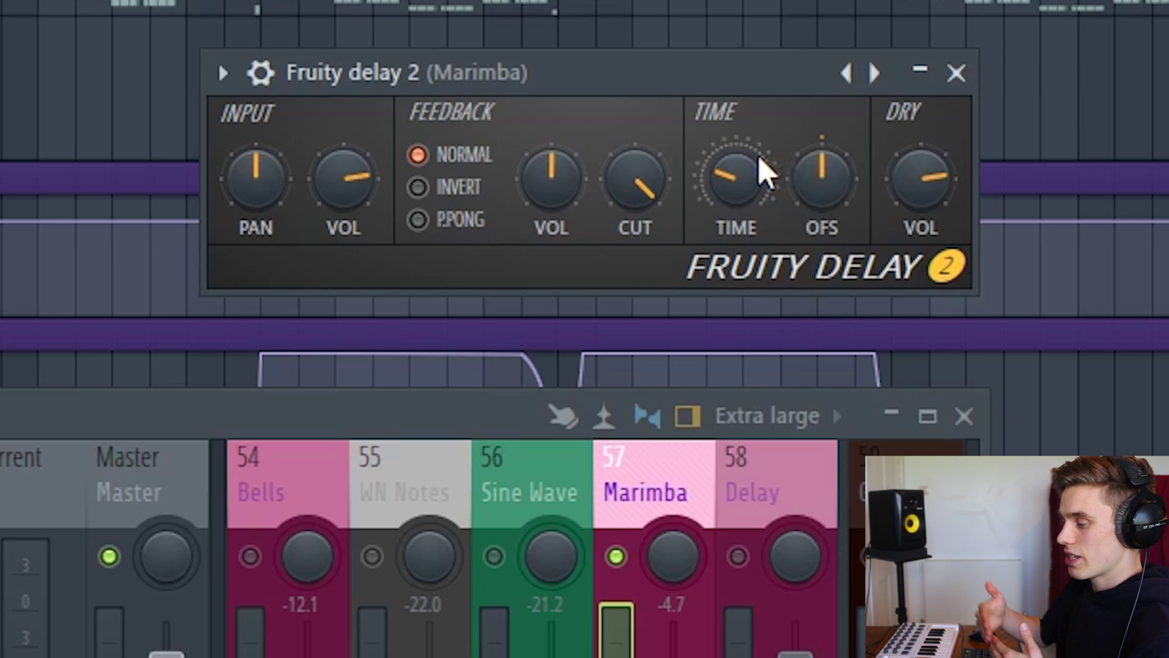
{"action": "left_click_drag", "start_coordinate": [741, 188], "coordinate": [742, 197]}
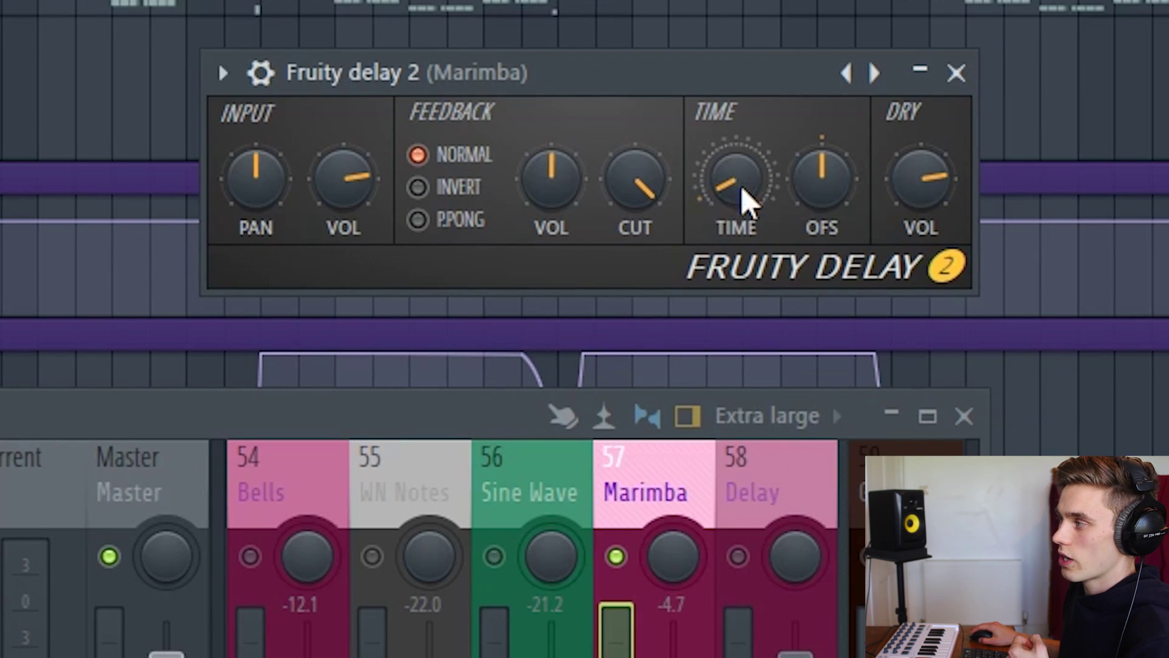
{"action": "left_click_drag", "start_coordinate": [748, 200], "coordinate": [747, 185]}
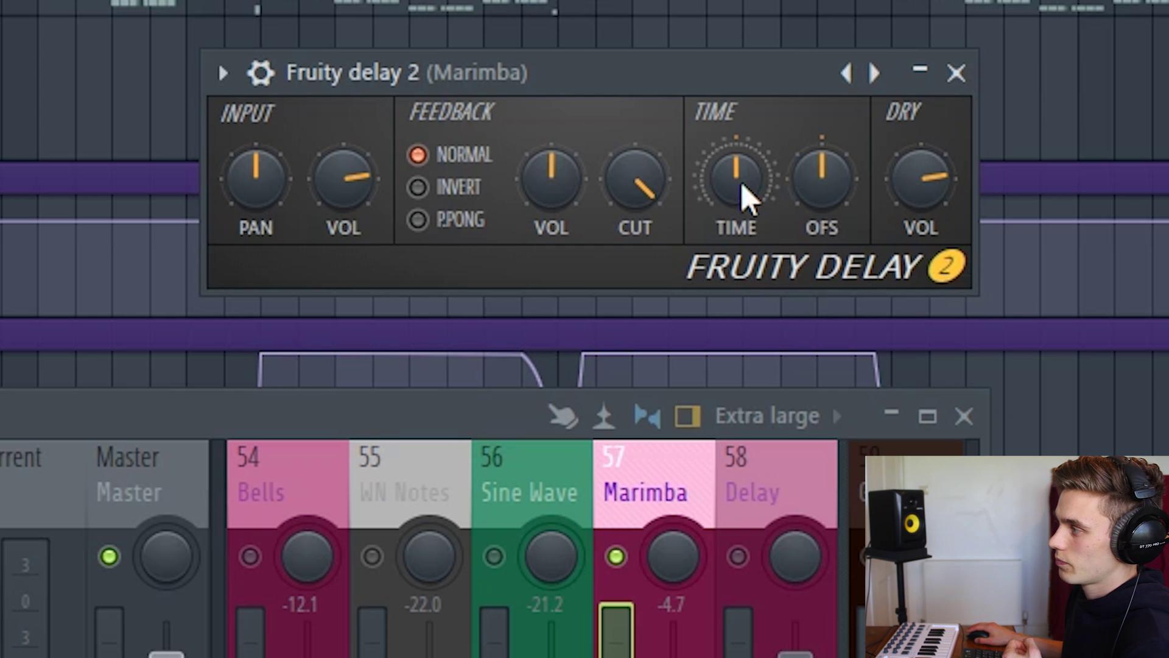
{"action": "left_click_drag", "start_coordinate": [748, 198], "coordinate": [748, 210]}
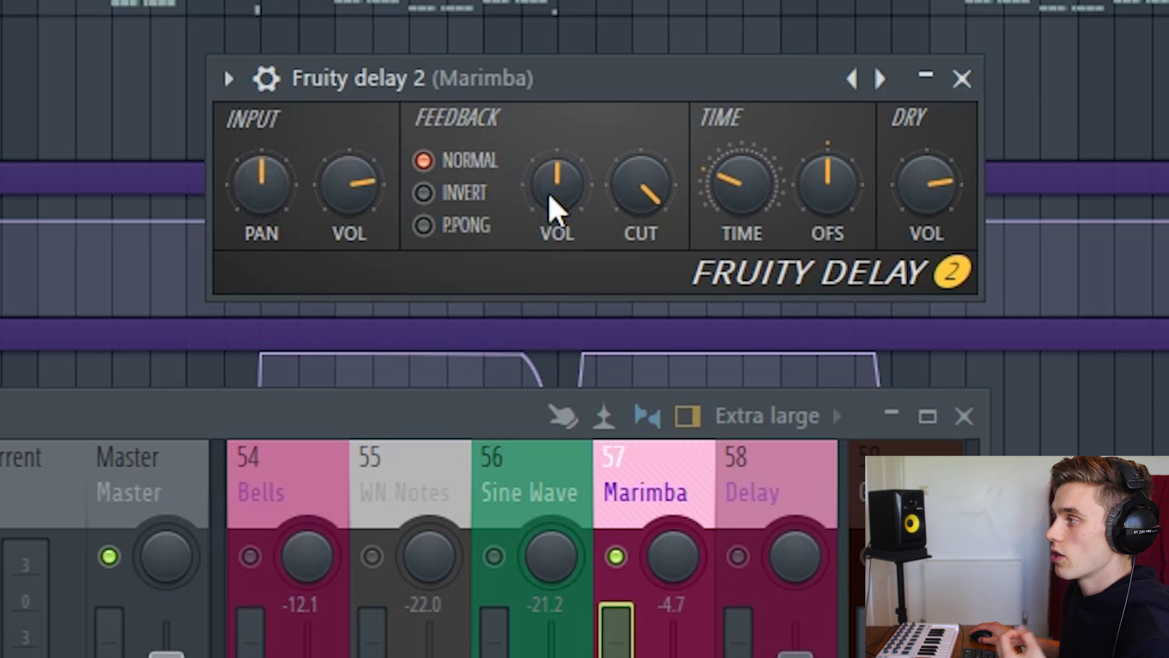
Recentre the input pan, stop playback, and set feedback VOL to about 11 o'clock
{"action": "left_click_drag", "start_coordinate": [268, 192], "coordinate": [268, 256]}
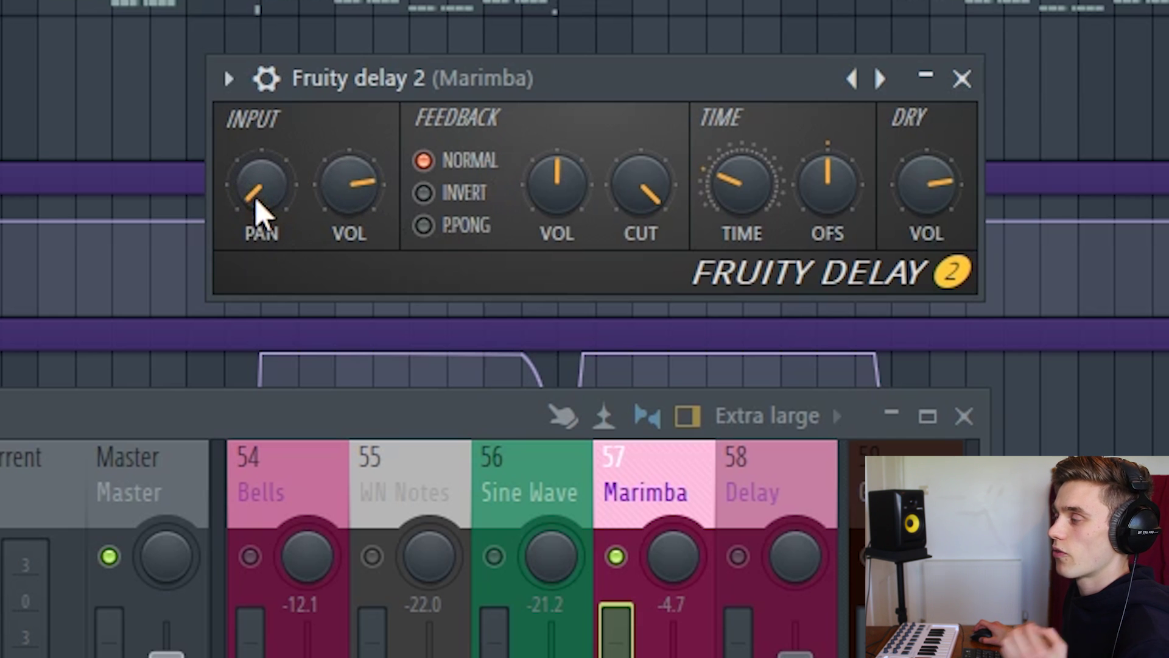
{"action": "left_click_drag", "start_coordinate": [258, 204], "coordinate": [264, 199]}
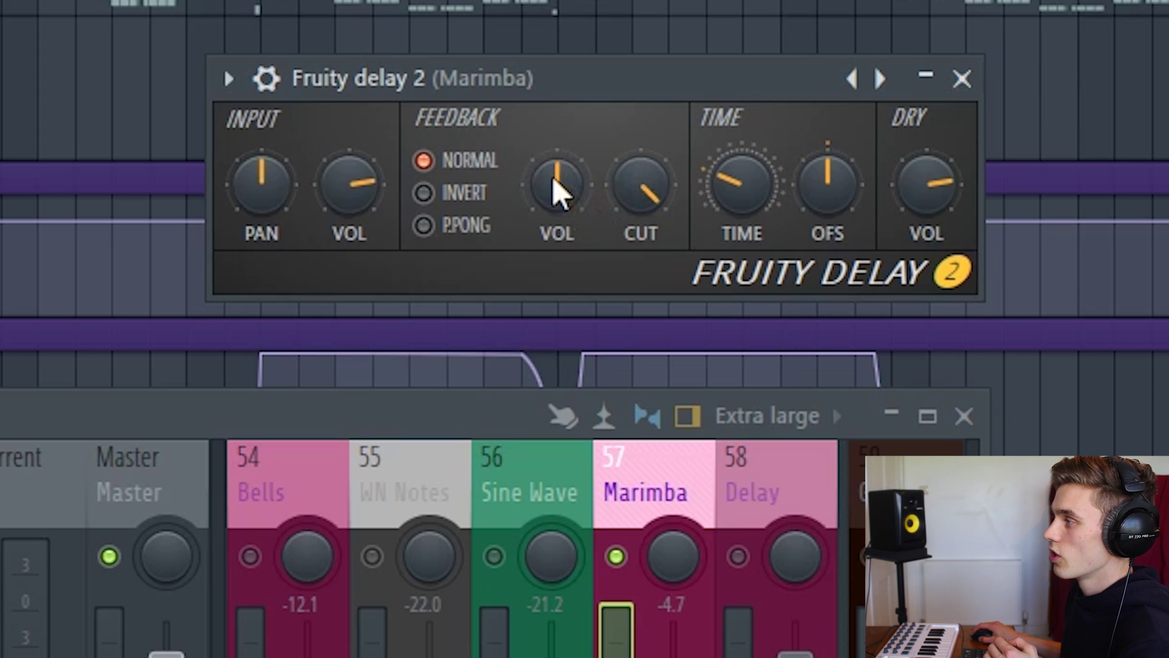
{"action": "mouse_move", "coordinate": [557, 192]}
{"action": "left_mouse_down"}
{"action": "mouse_move", "coordinate": [557, 210]}
{"action": "mouse_move", "coordinate": [555, 190]}
{"action": "mouse_move", "coordinate": [540, 216]}
{"action": "mouse_move", "coordinate": [555, 193]}
{"action": "left_mouse_up"}
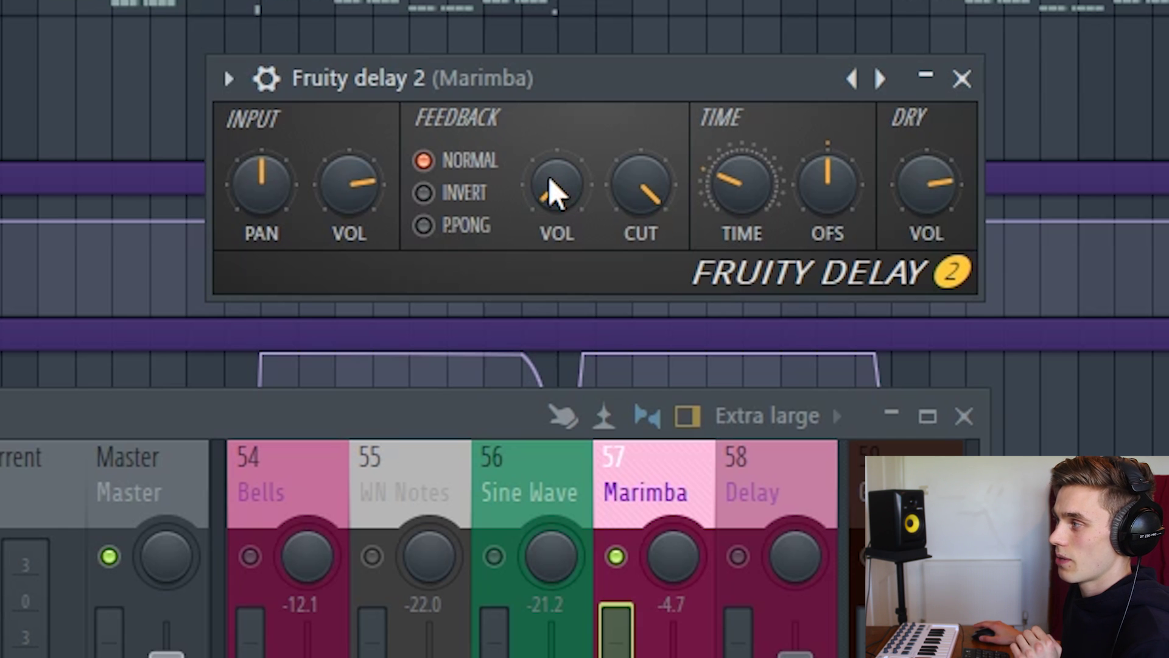
{"action": "mouse_move", "coordinate": [556, 194]}
{"action": "left_mouse_down"}
{"action": "mouse_move", "coordinate": [556, 150]}
{"action": "mouse_move", "coordinate": [548, 176]}
{"action": "left_mouse_up"}
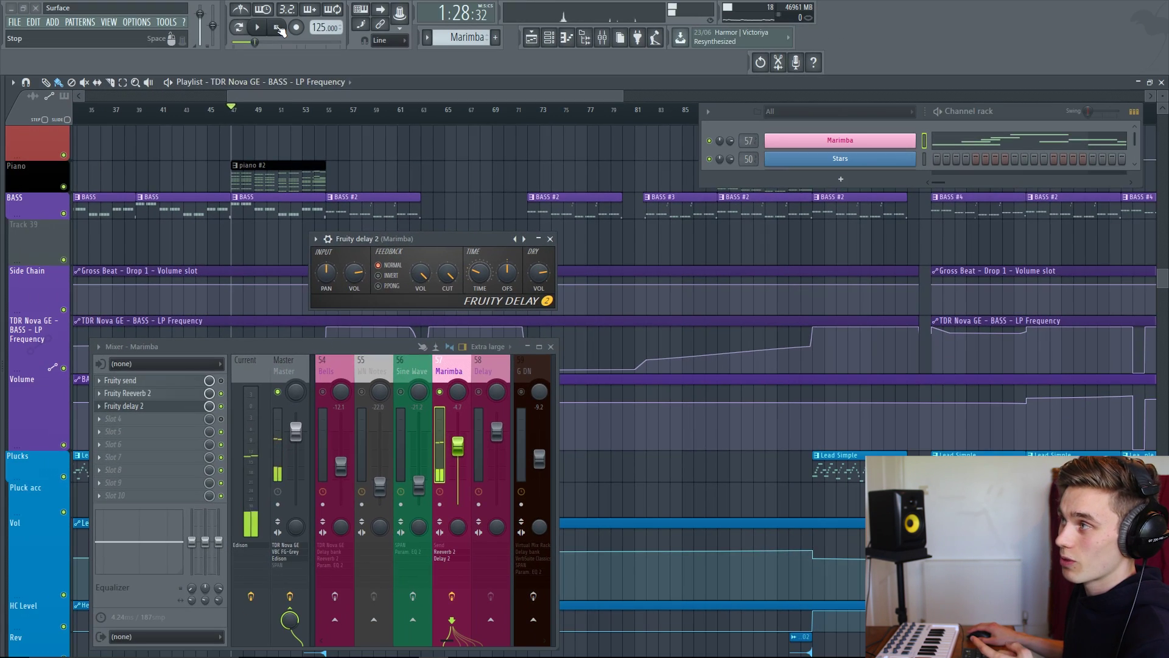
{"action": "left_click", "coordinate": [278, 28]}
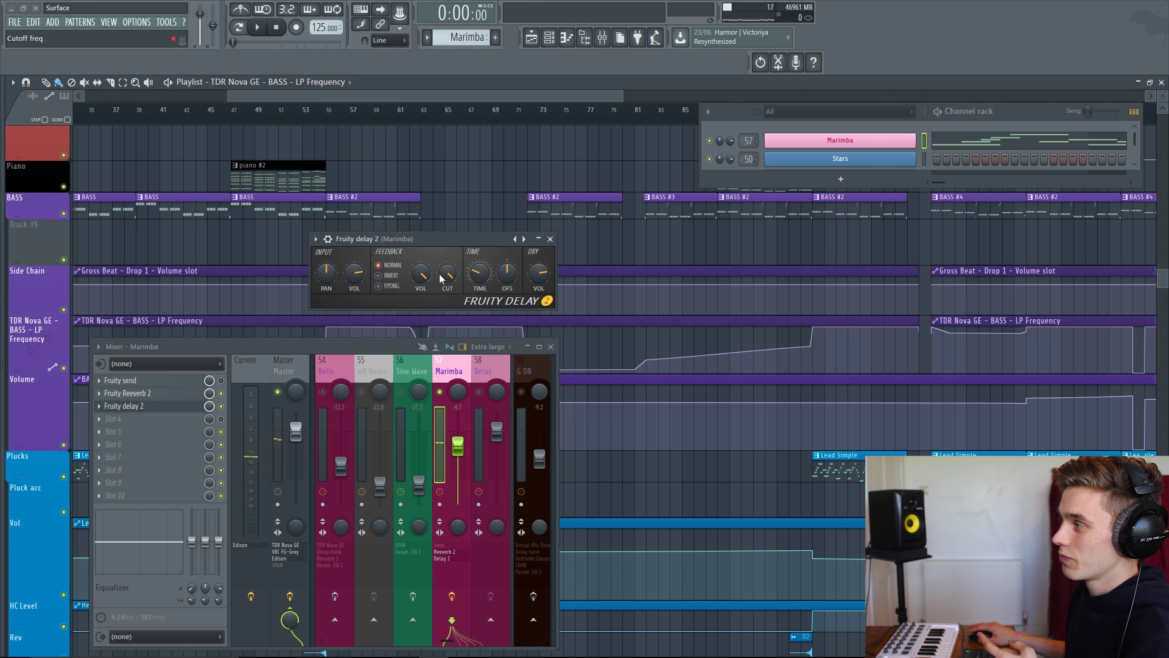
{"action": "left_click_drag", "start_coordinate": [421, 273], "coordinate": [424, 274]}
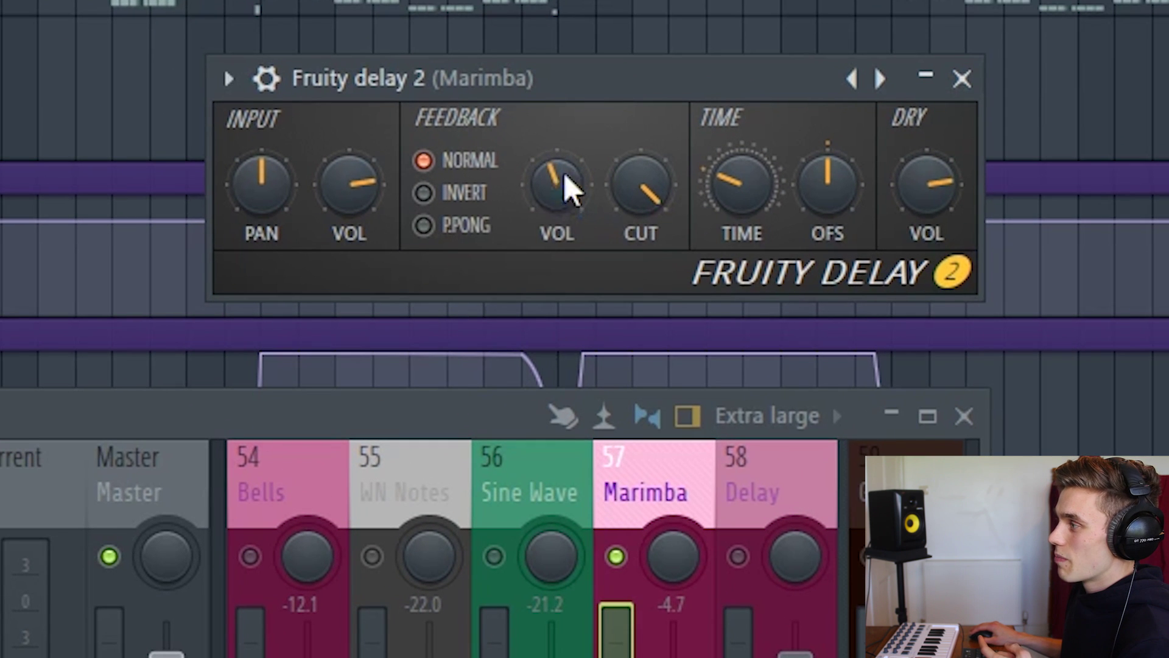
{"action": "left_click_drag", "start_coordinate": [570, 188], "coordinate": [570, 189]}
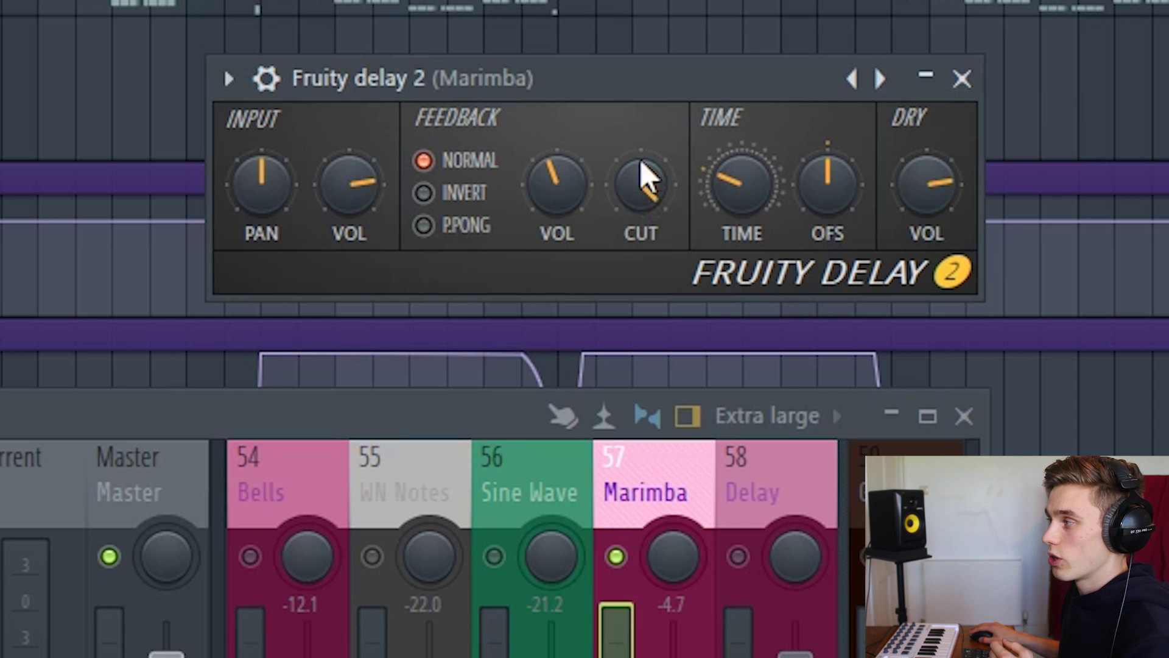
Turn FEEDBACK CUT up from about 4 o'clock to about 1 o'clock for brighter echoes
{"action": "mouse_move", "coordinate": [643, 175]}
{"action": "left_mouse_down"}
{"action": "mouse_move", "coordinate": [643, 198]}
{"action": "mouse_move", "coordinate": [644, 177]}
{"action": "left_mouse_up"}
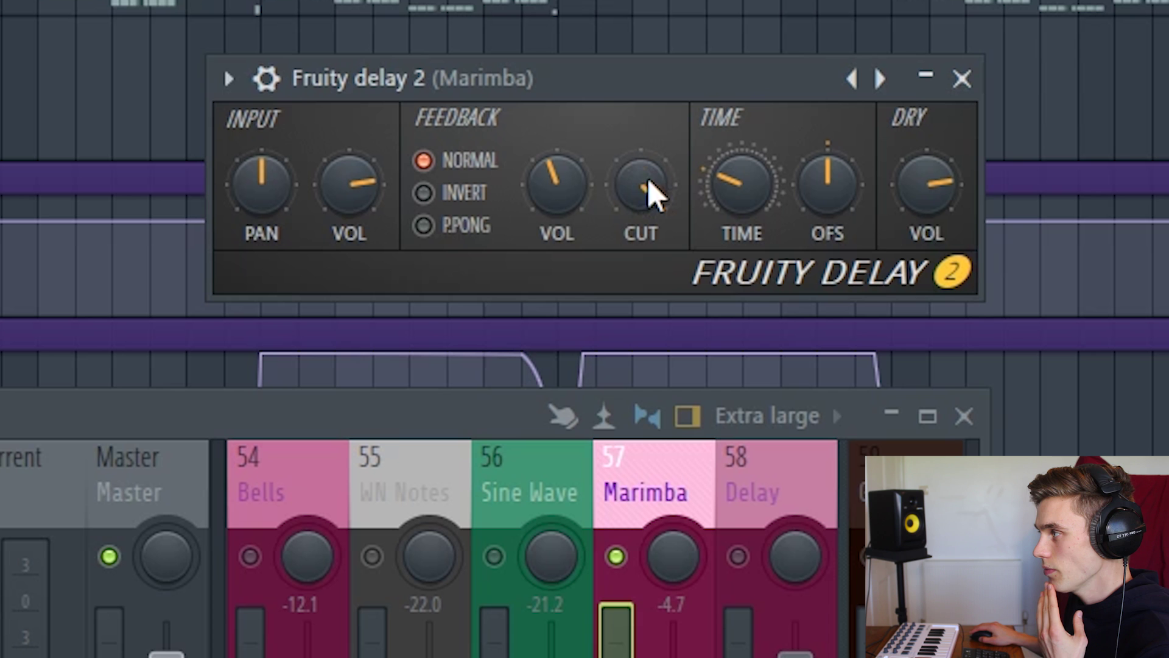
{"action": "mouse_move", "coordinate": [653, 190]}
{"action": "left_mouse_down"}
{"action": "mouse_move", "coordinate": [653, 178]}
{"action": "mouse_move", "coordinate": [653, 193]}
{"action": "left_mouse_up"}
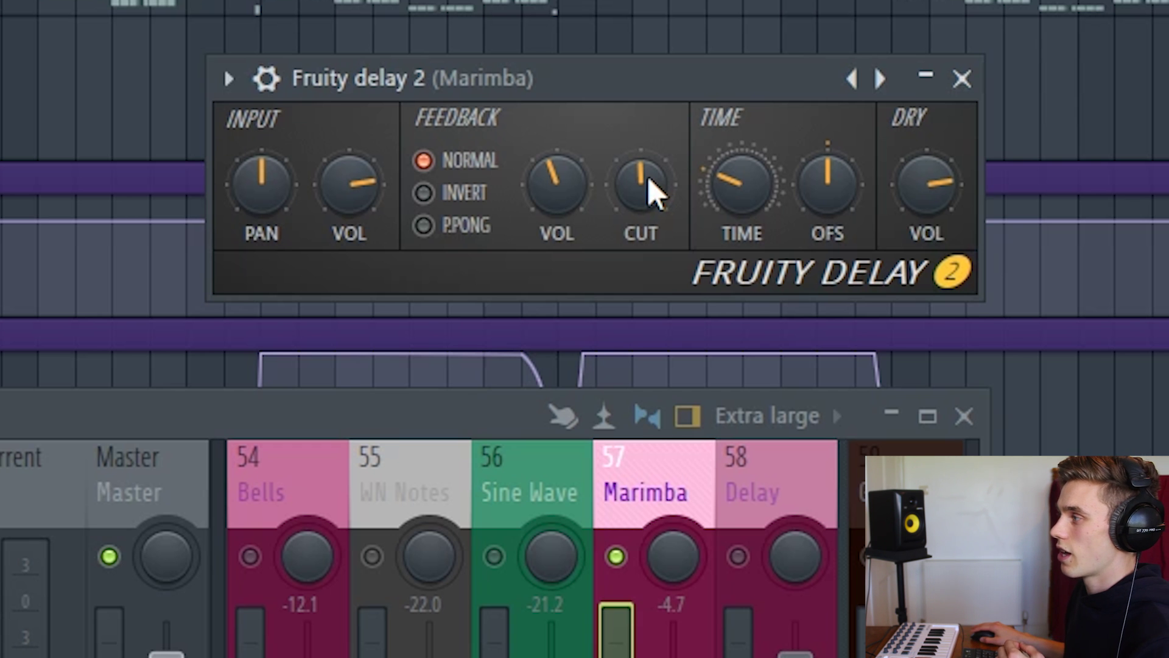
{"action": "left_click_drag", "start_coordinate": [655, 191], "coordinate": [655, 174]}
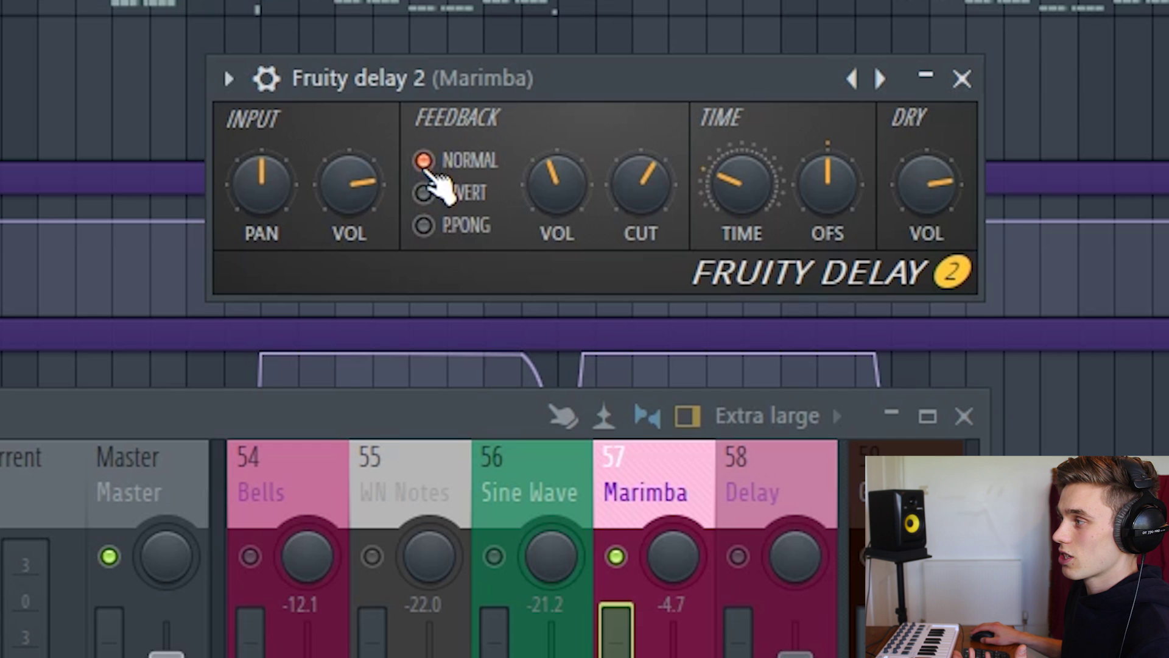
Switch feedback to ping-pong mode after trying inverted, leaving the input pan centred
{"action": "left_click", "coordinate": [425, 193]}
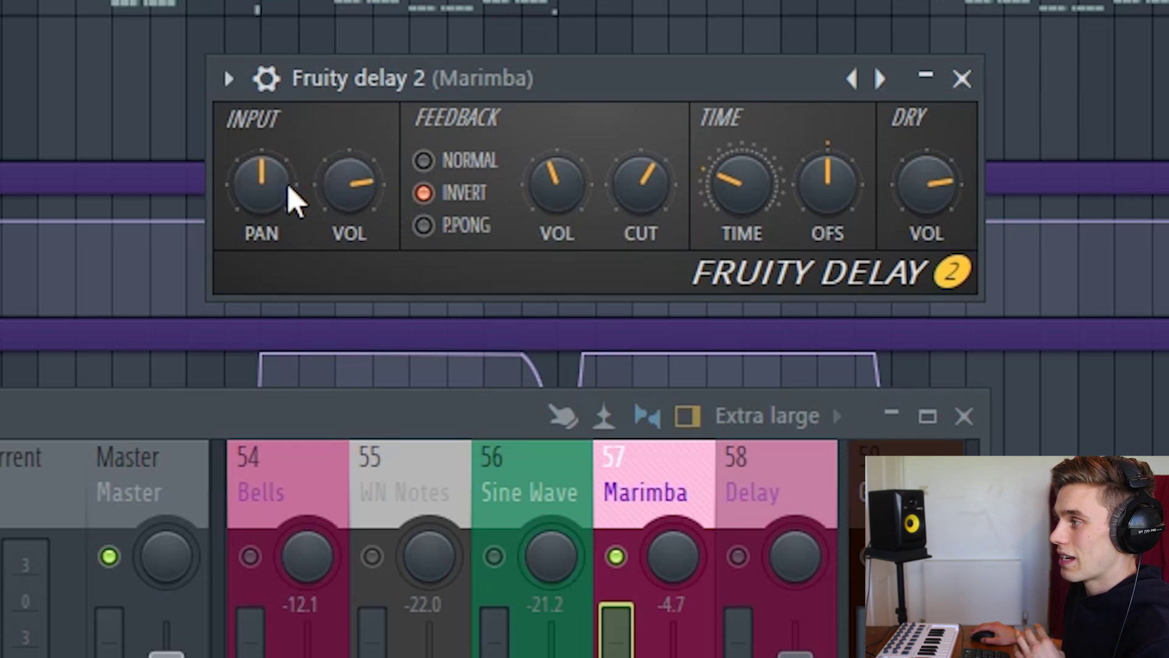
{"action": "left_click_drag", "start_coordinate": [292, 195], "coordinate": [292, 244]}
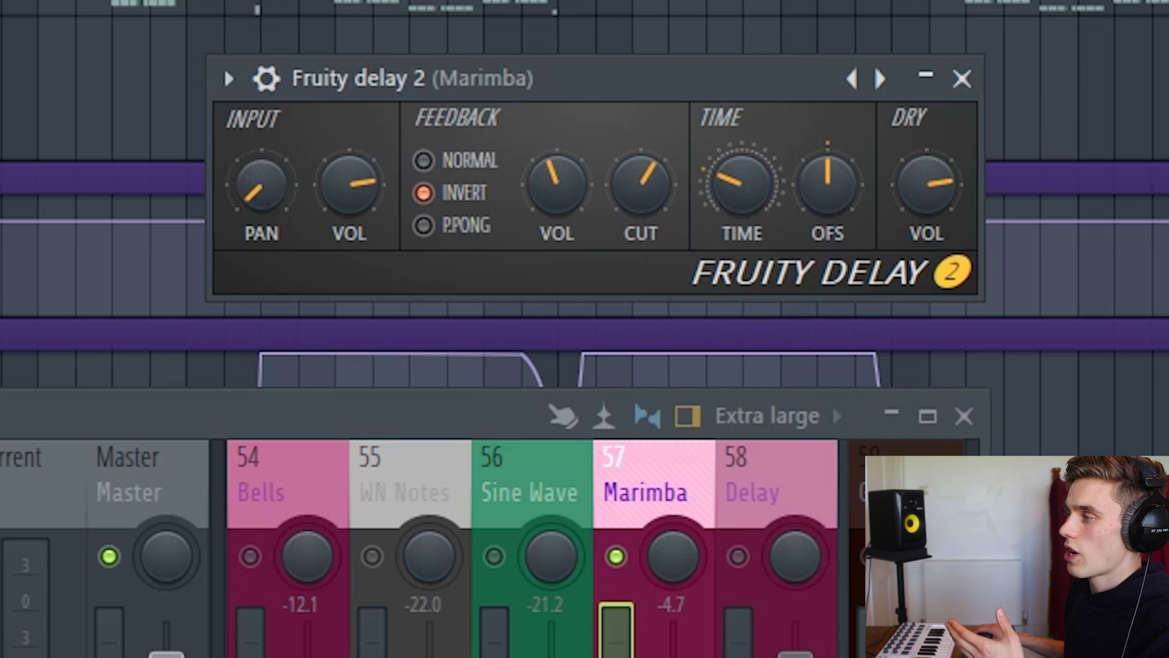
{"action": "left_click", "coordinate": [269, 195], "text": "alt"}
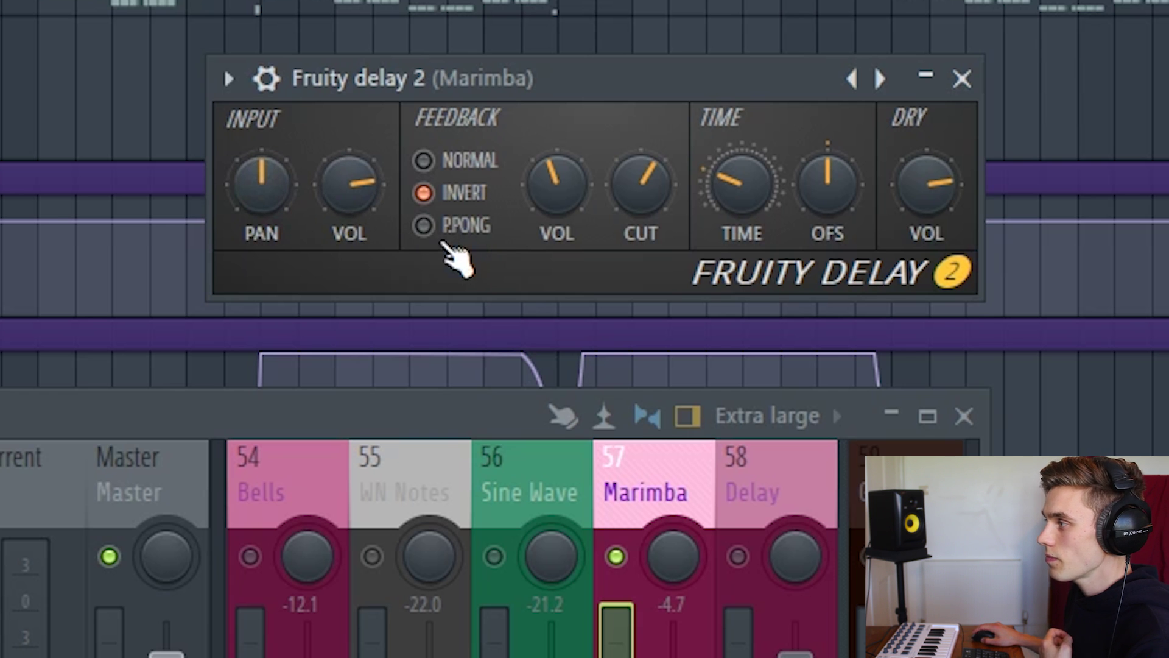
{"action": "left_click", "coordinate": [445, 224]}
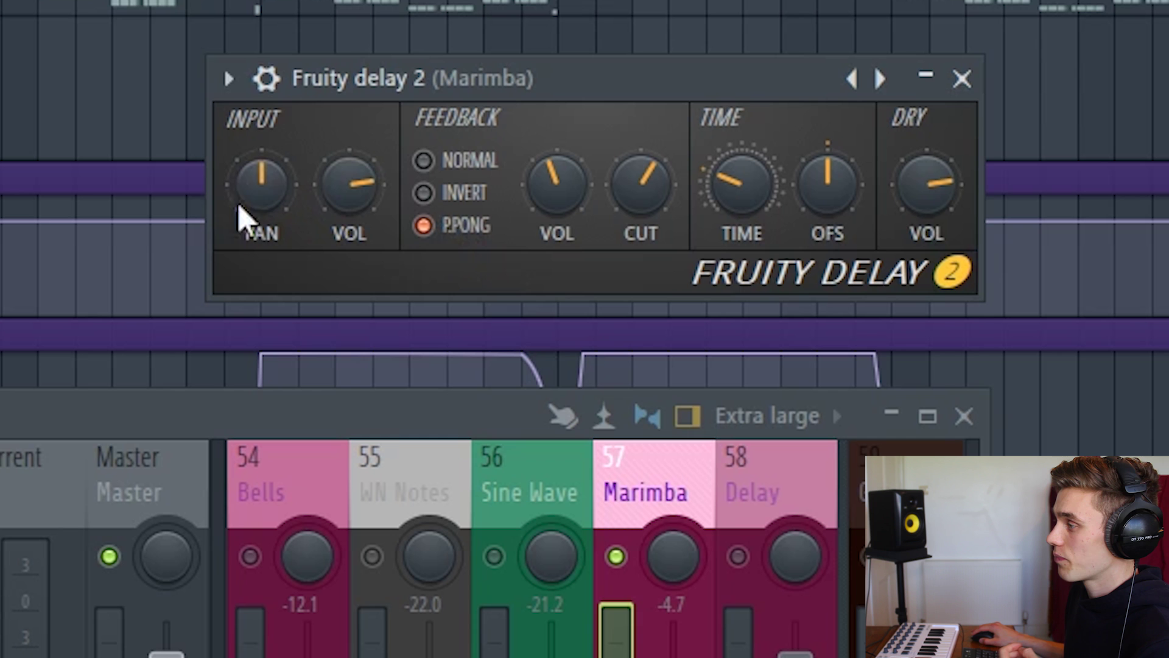
{"action": "left_click_drag", "start_coordinate": [243, 211], "coordinate": [243, 249]}
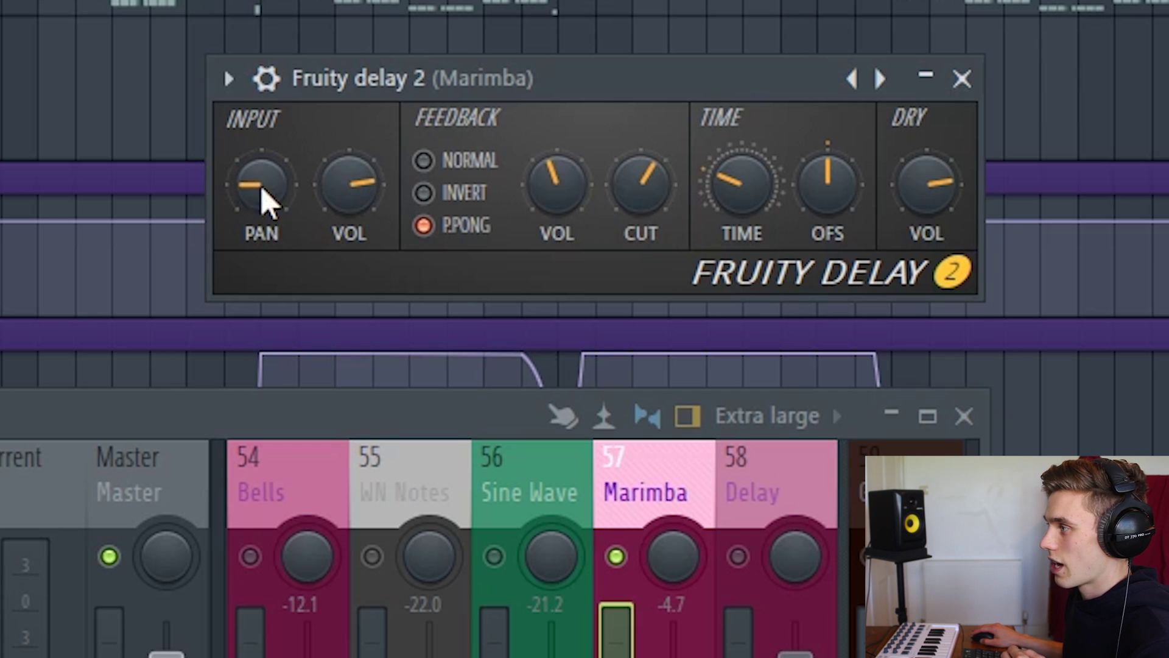
{"action": "left_click_drag", "start_coordinate": [261, 196], "coordinate": [268, 204]}
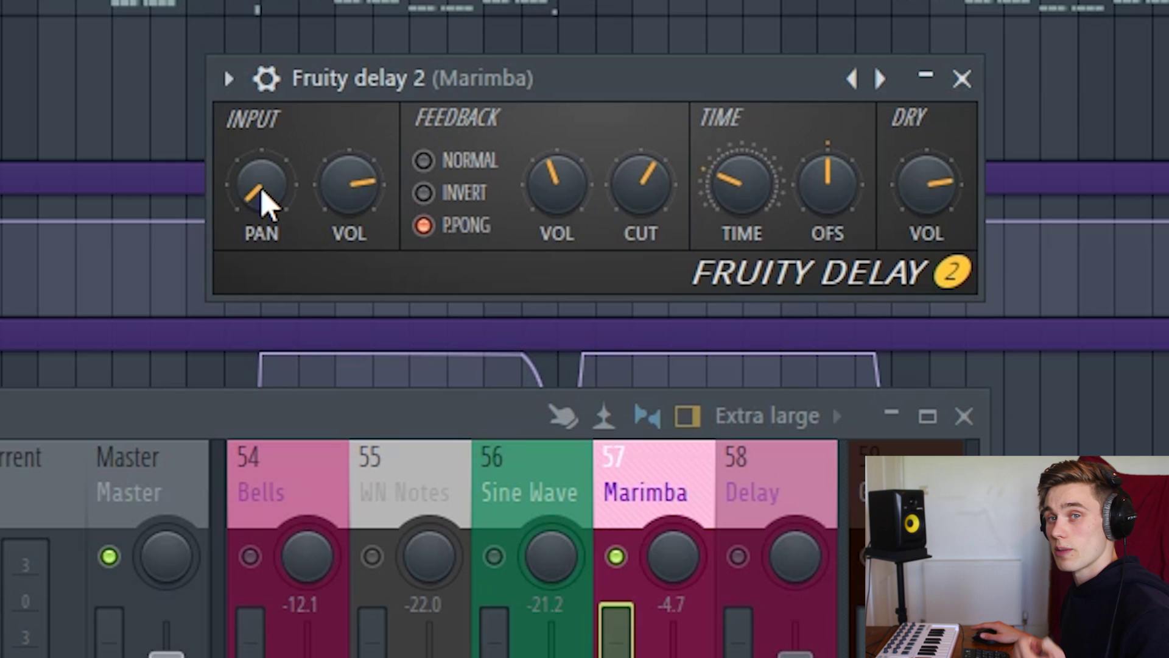
{"action": "left_click_drag", "start_coordinate": [268, 204], "coordinate": [324, 183]}
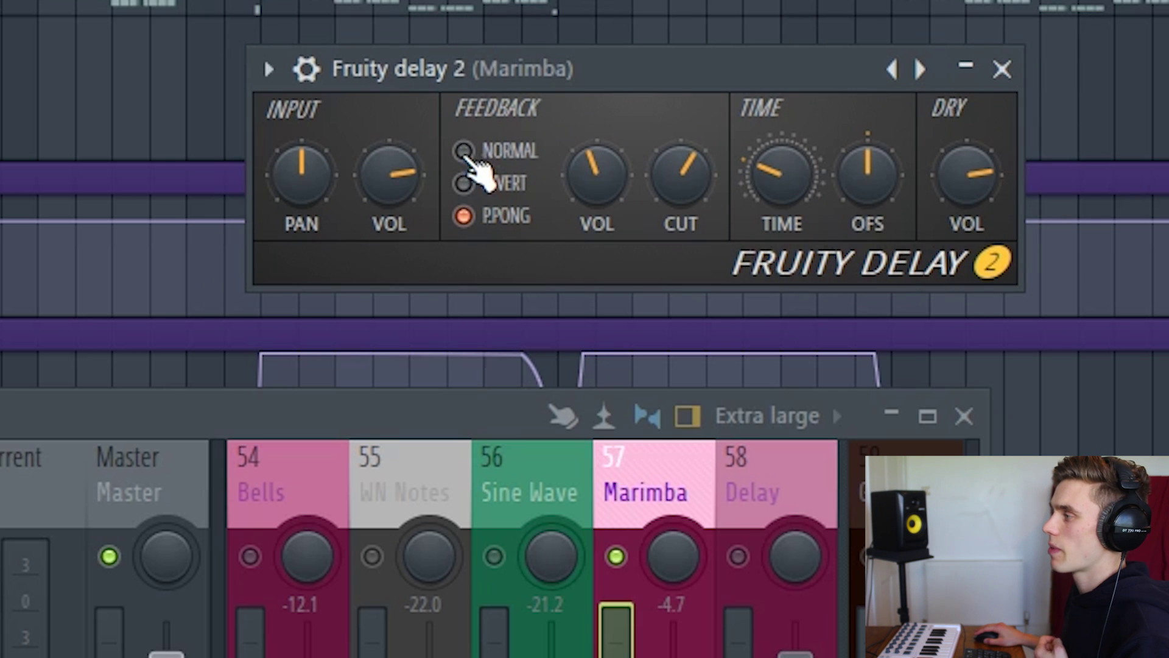
Return feedback to Normal mode, nudge feedback volume up, and shorten the delay time
{"action": "left_click", "coordinate": [464, 152]}
{"action": "left_click_drag", "start_coordinate": [584, 192], "coordinate": [670, 186]}
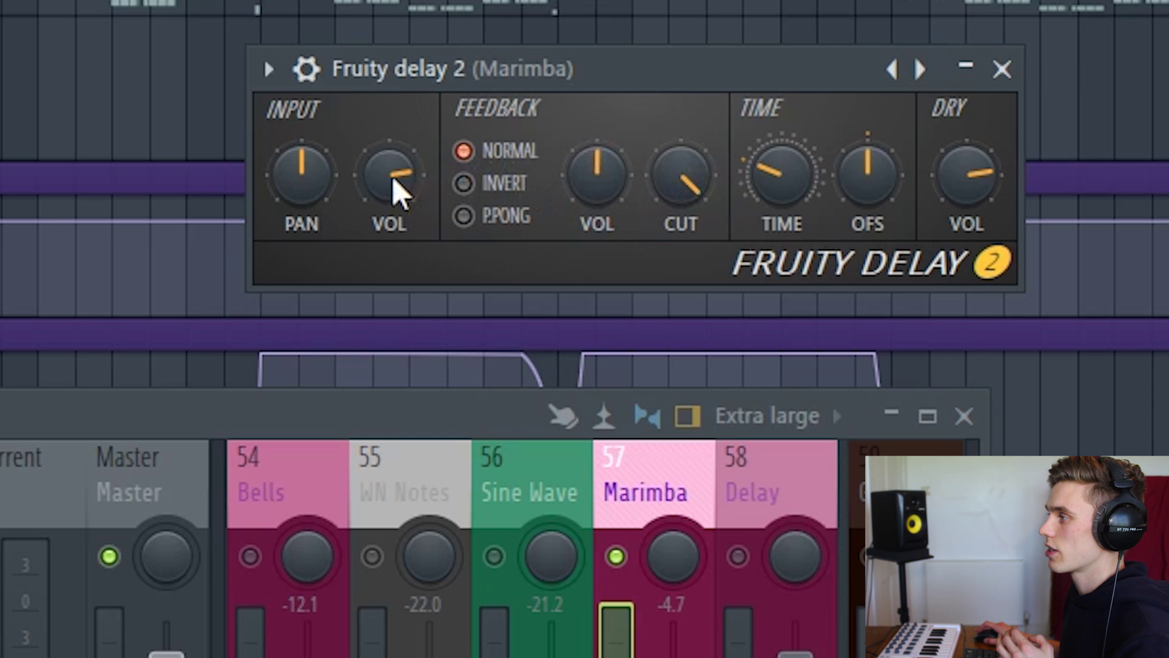
{"action": "left_click_drag", "start_coordinate": [786, 182], "coordinate": [884, 182]}
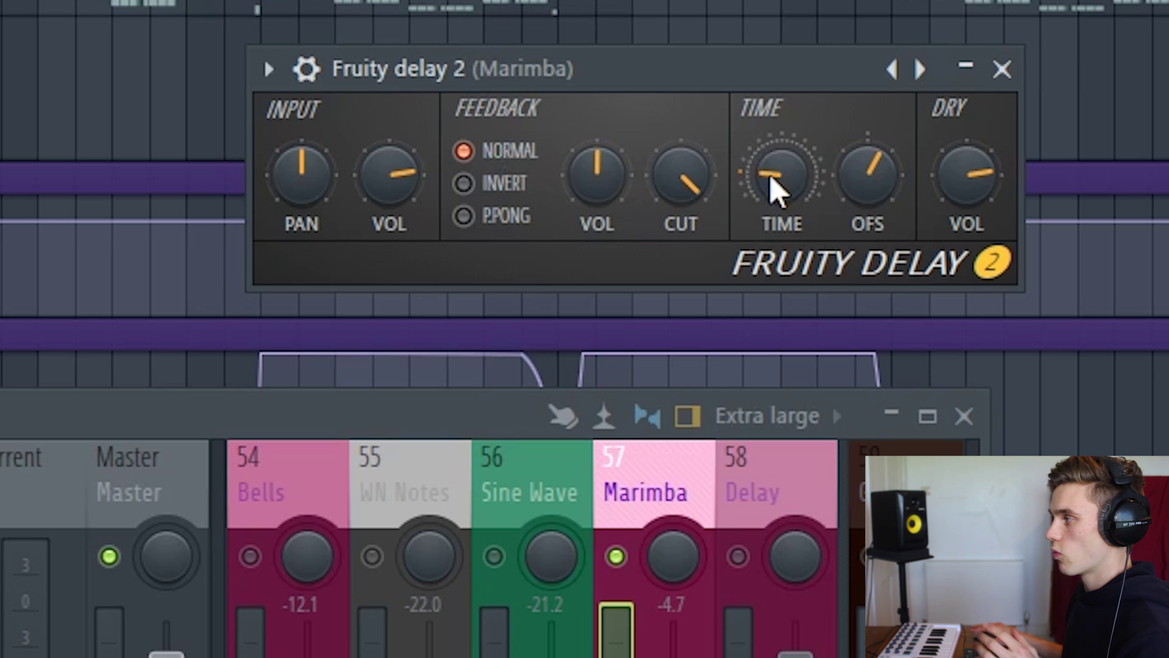
Lower the dry level and leave the stereo offset (OFS) centred after trying higher values
{"action": "left_click_drag", "start_coordinate": [869, 183], "coordinate": [871, 174]}
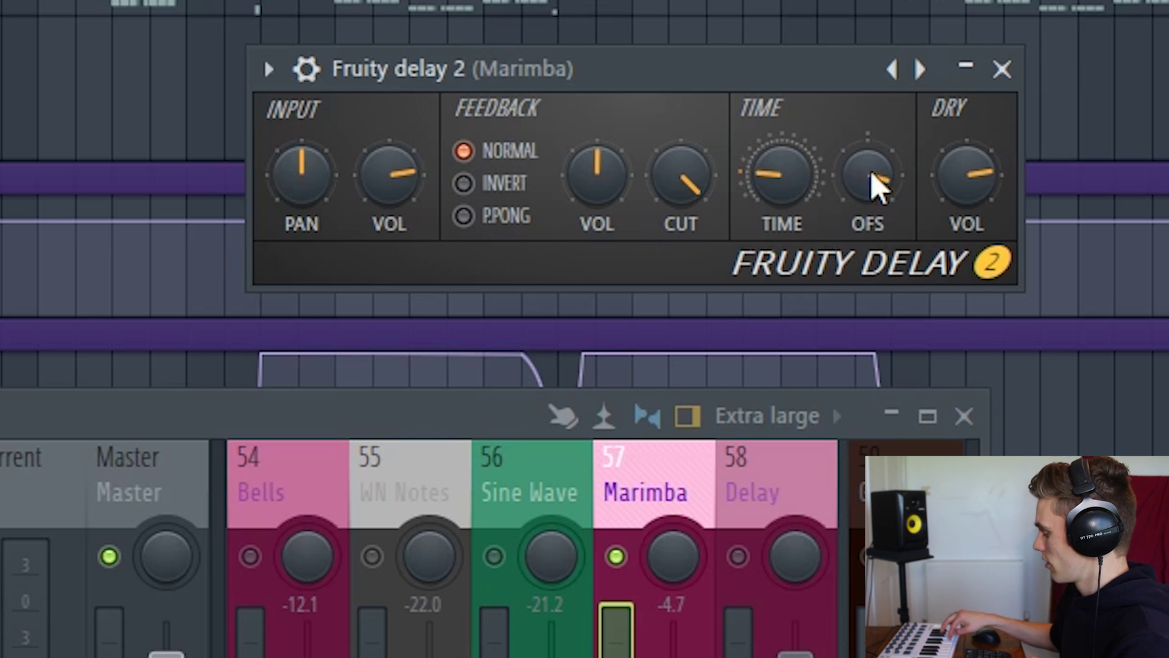
{"action": "left_click_drag", "start_coordinate": [966, 183], "coordinate": [966, 222]}
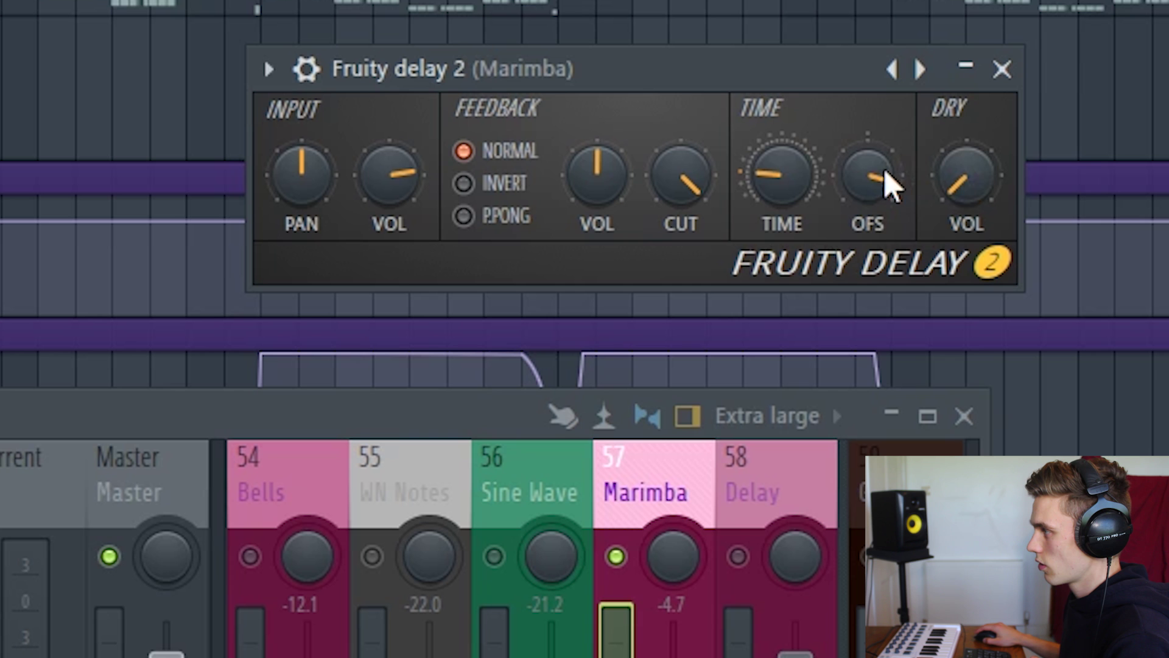
{"action": "left_click_drag", "start_coordinate": [888, 183], "coordinate": [889, 193]}
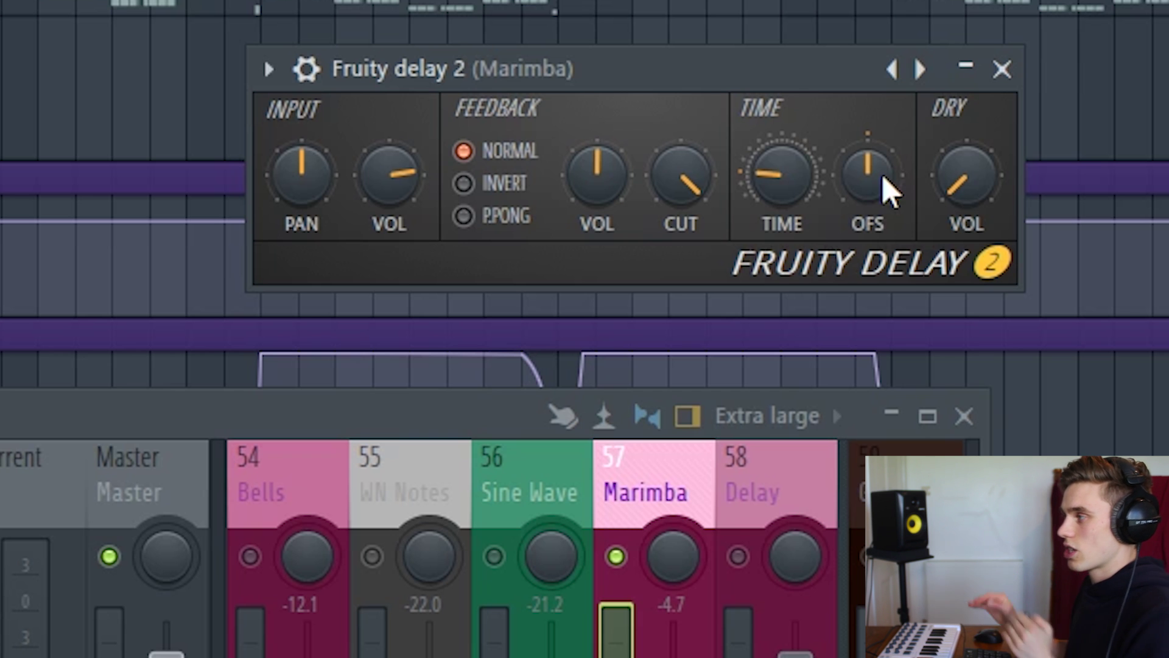
{"action": "mouse_move", "coordinate": [890, 192]}
{"action": "left_mouse_down"}
{"action": "mouse_move", "coordinate": [885, 154]}
{"action": "mouse_move", "coordinate": [884, 188]}
{"action": "left_mouse_up"}
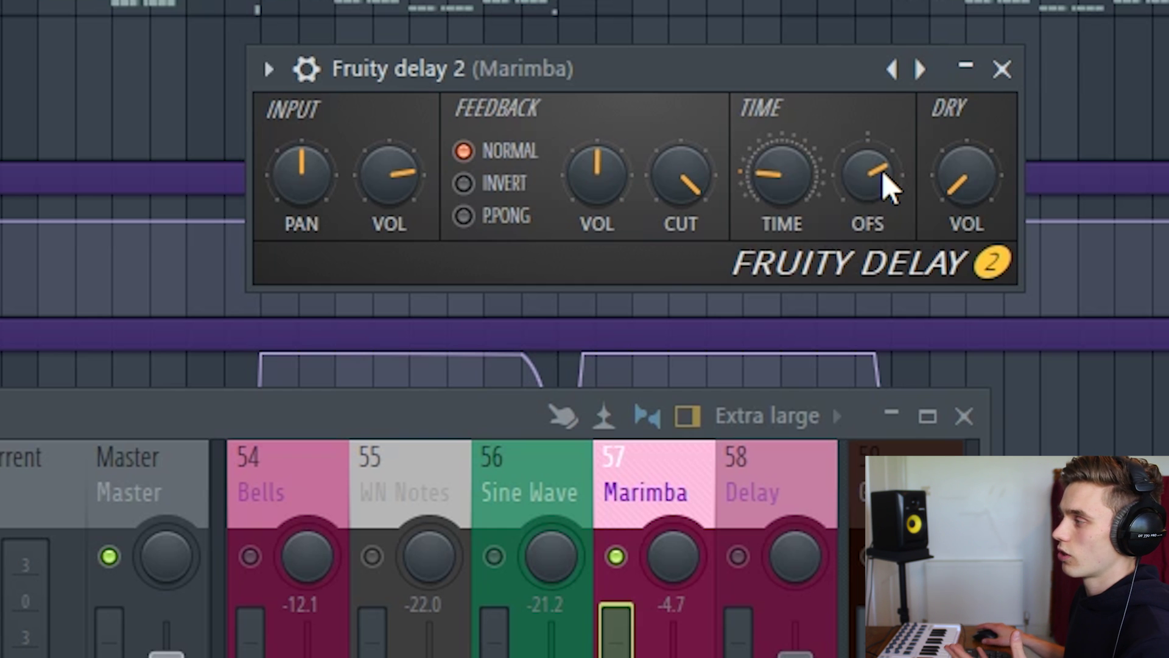
{"action": "left_click_drag", "start_coordinate": [888, 184], "coordinate": [876, 204]}
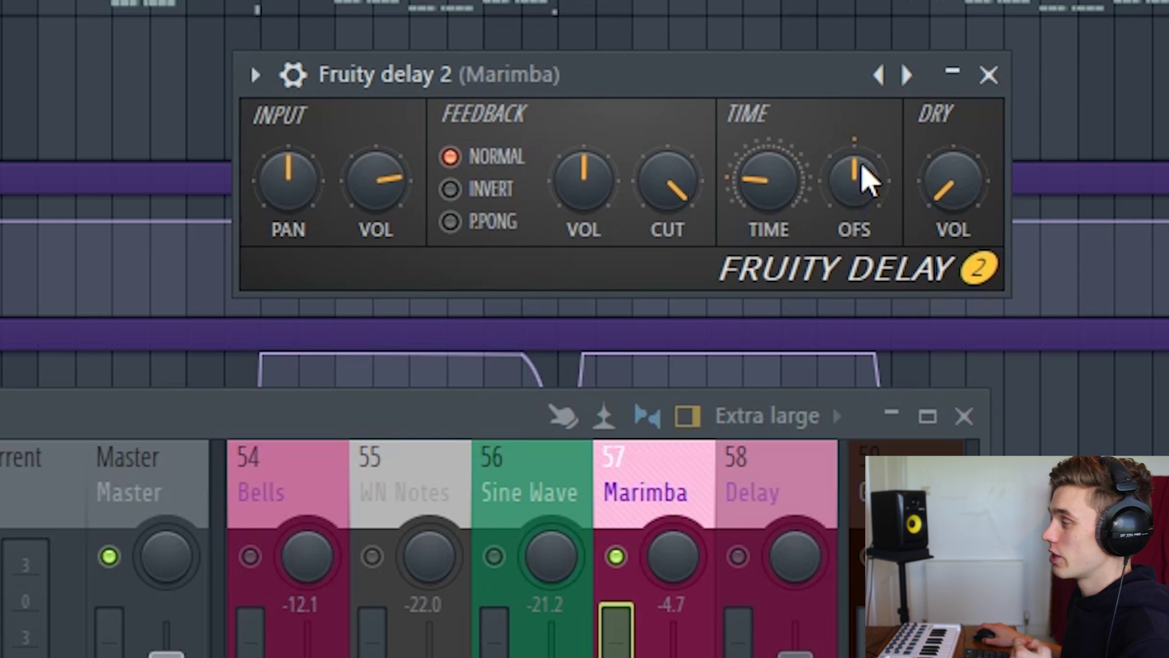
{"action": "left_click_drag", "start_coordinate": [754, 79], "coordinate": [806, 31]}
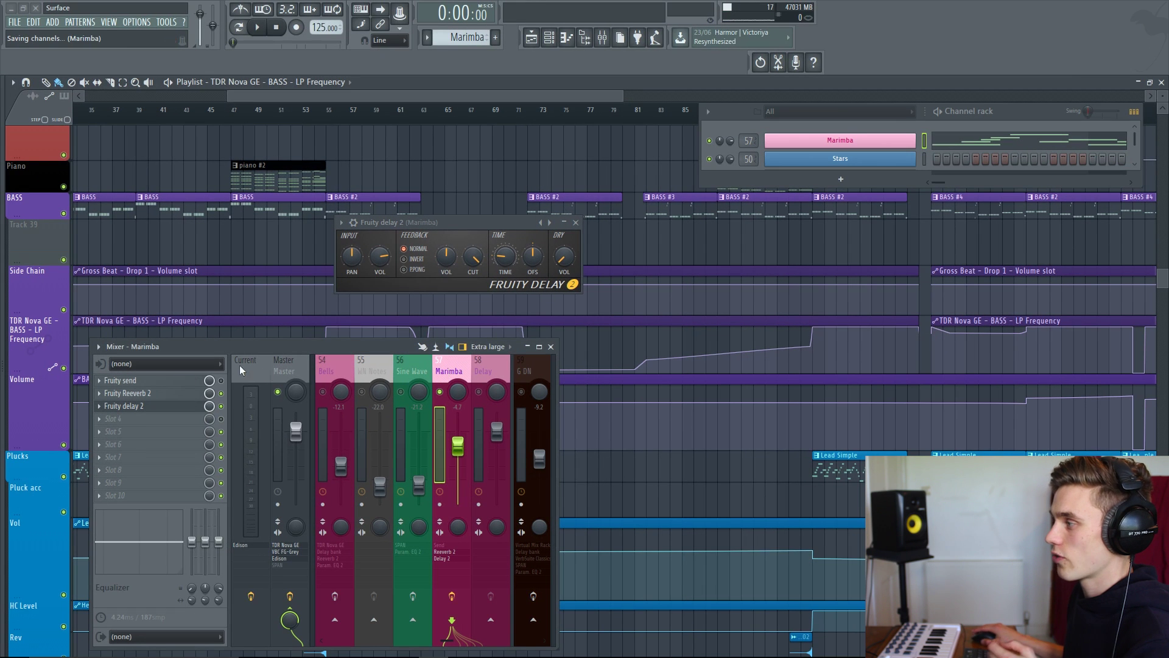
Remove Fruity Delay 2 from the Marimba track's effect slot
{"action": "left_click", "coordinate": [99, 406]}
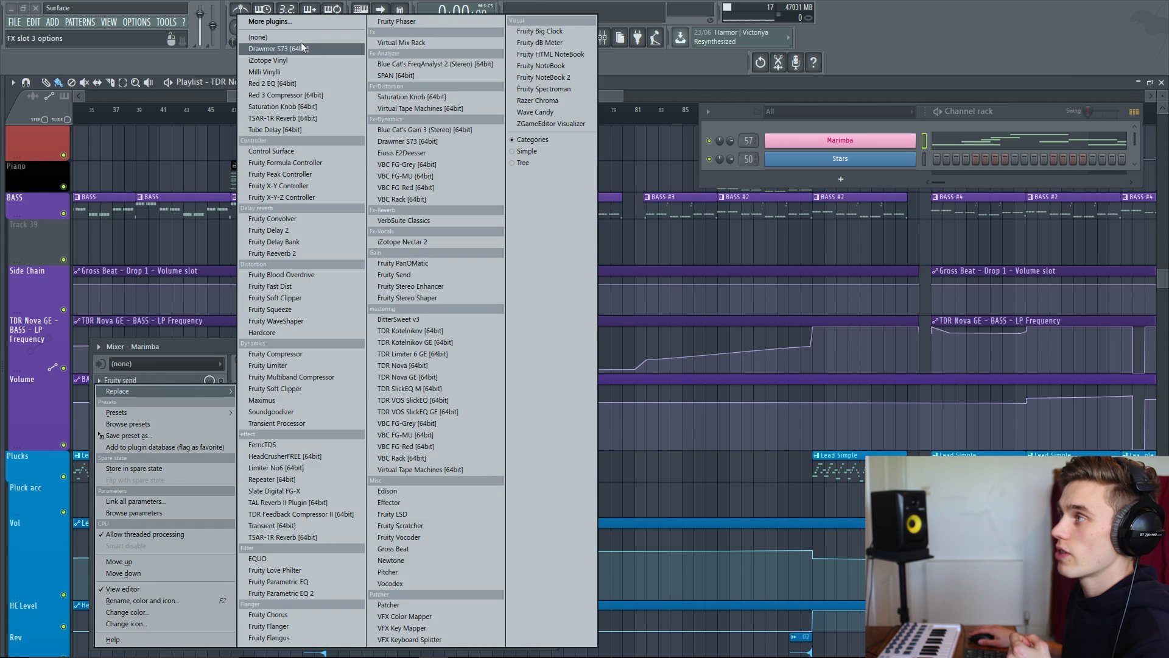
{"action": "left_click", "coordinate": [300, 40]}
{"action": "left_click_drag", "start_coordinate": [441, 346], "coordinate": [438, 316]}
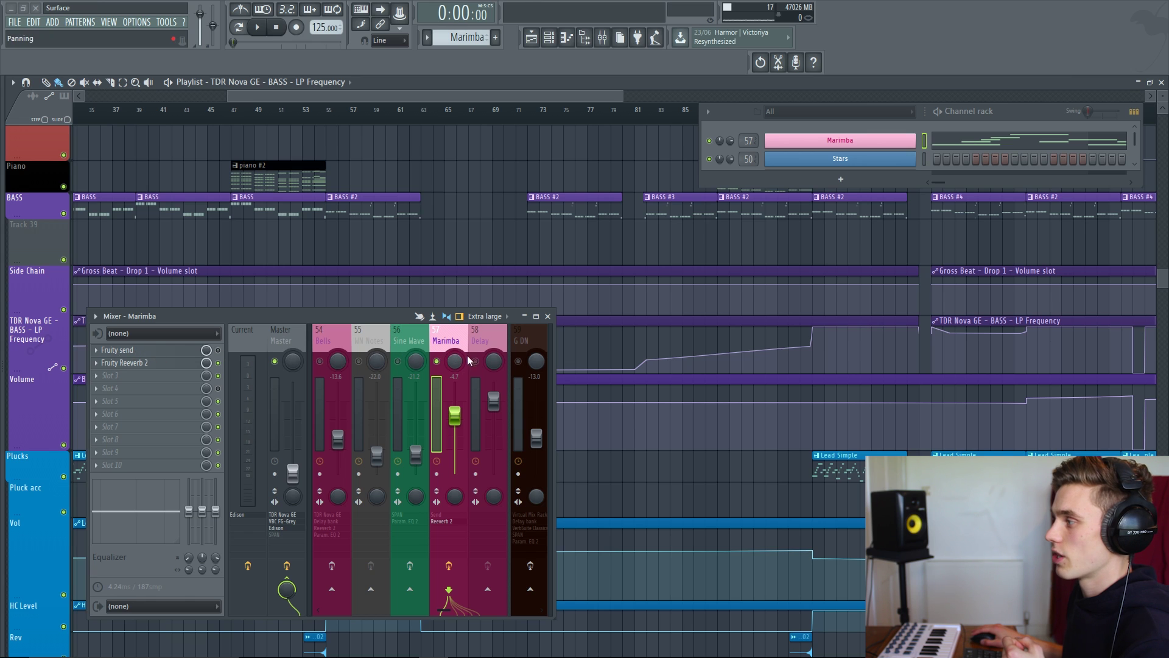
Route Marimba to the Delay track using 'Sidechain to this track'
{"action": "left_click", "coordinate": [483, 365]}
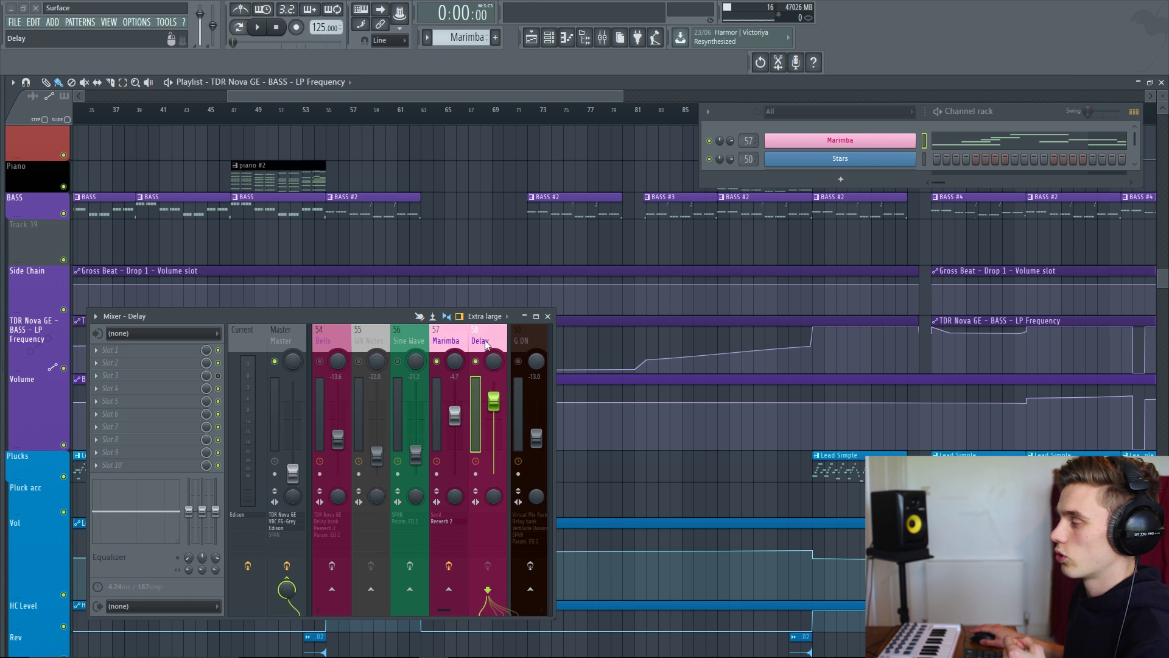
{"action": "left_click", "coordinate": [463, 346]}
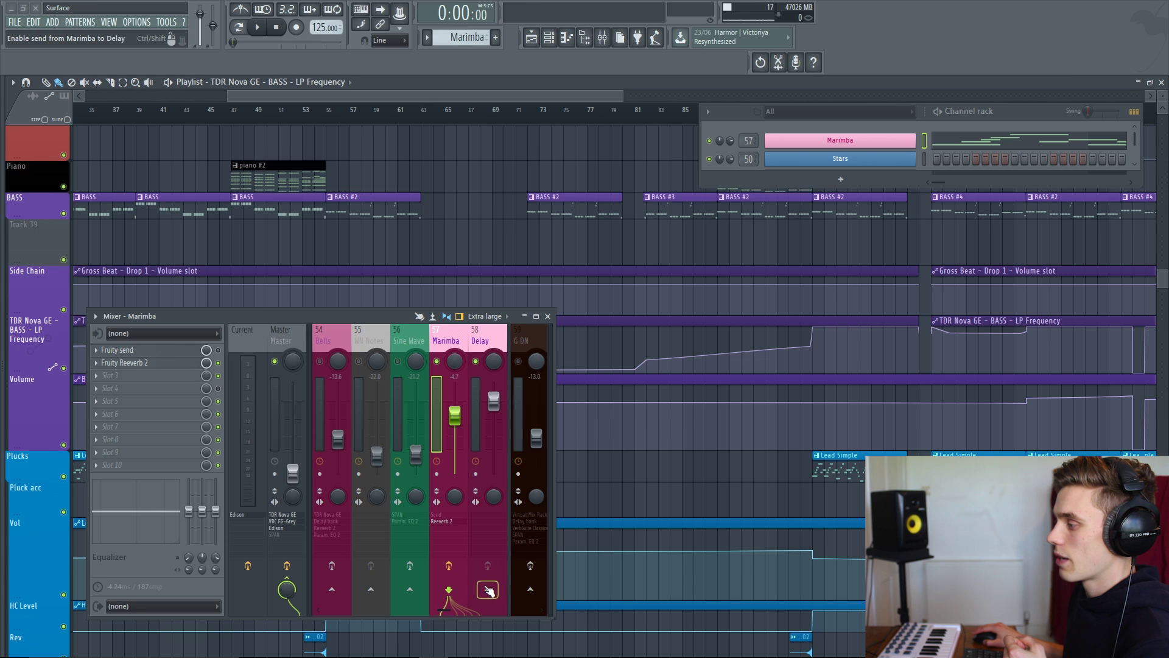
{"action": "right_click", "coordinate": [487, 589]}
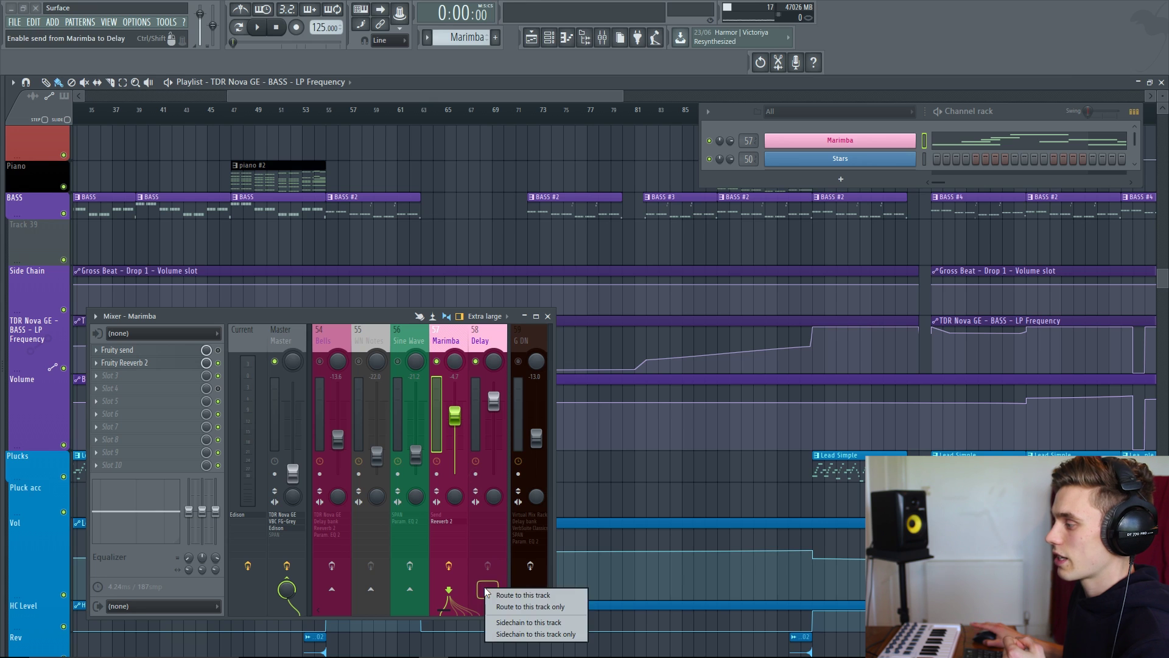
{"action": "left_click", "coordinate": [526, 622]}
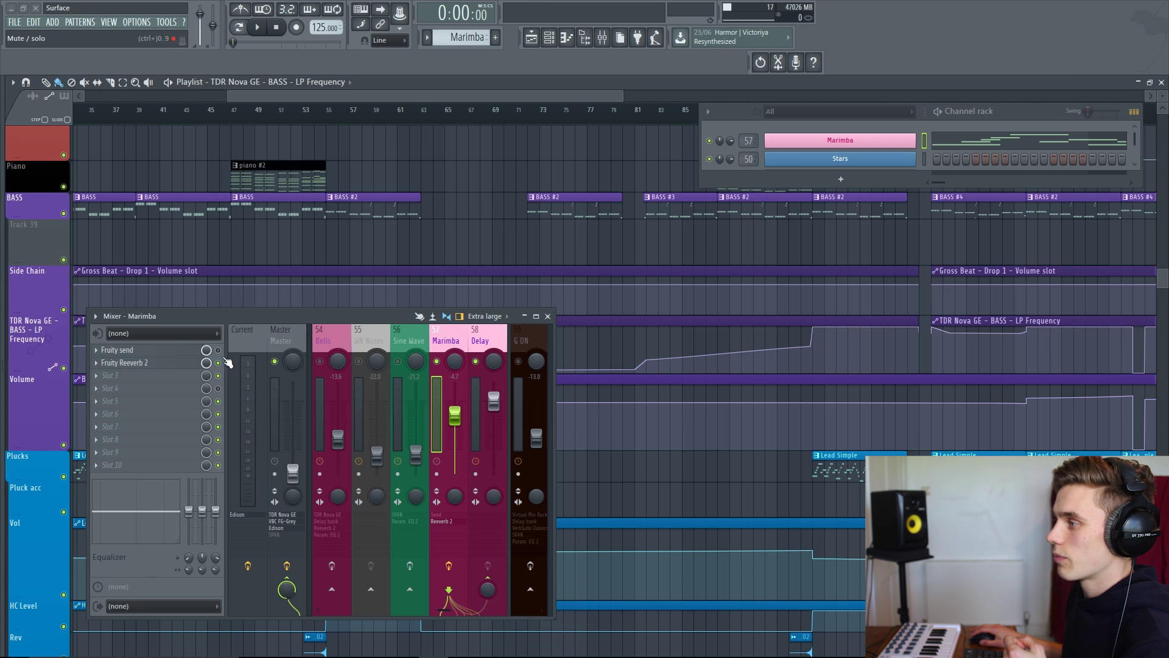
Set the Marimba Fruity send's destination to the Delay track
{"action": "left_click", "coordinate": [171, 350]}
{"action": "left_click", "coordinate": [631, 200]}
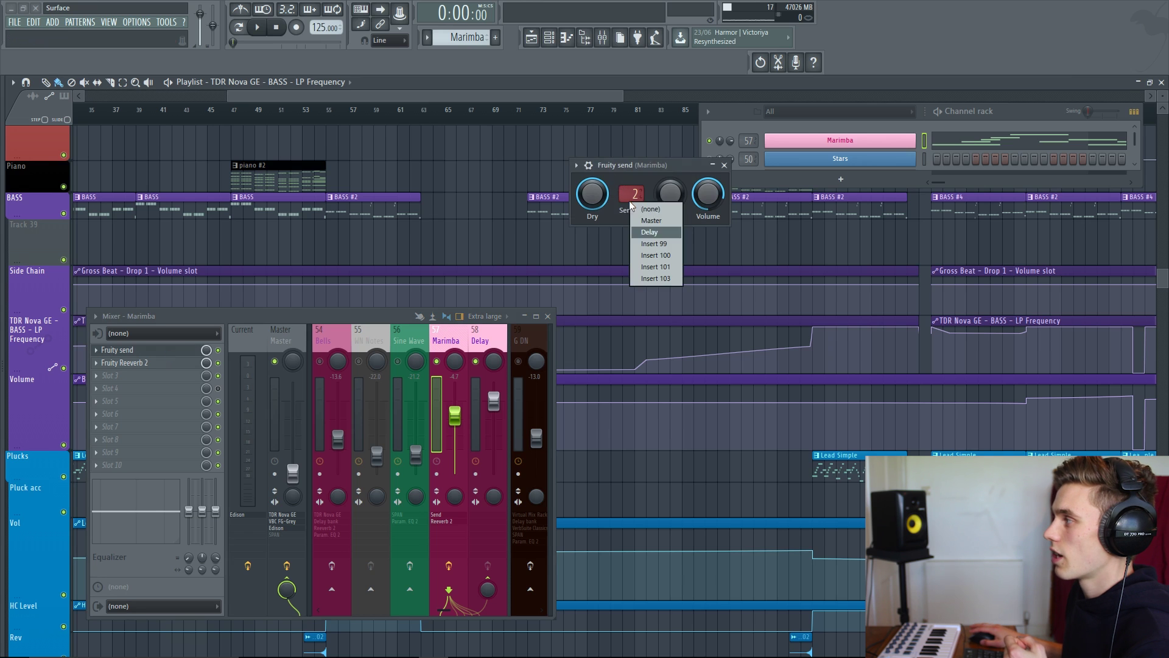
{"action": "left_click", "coordinate": [653, 232]}
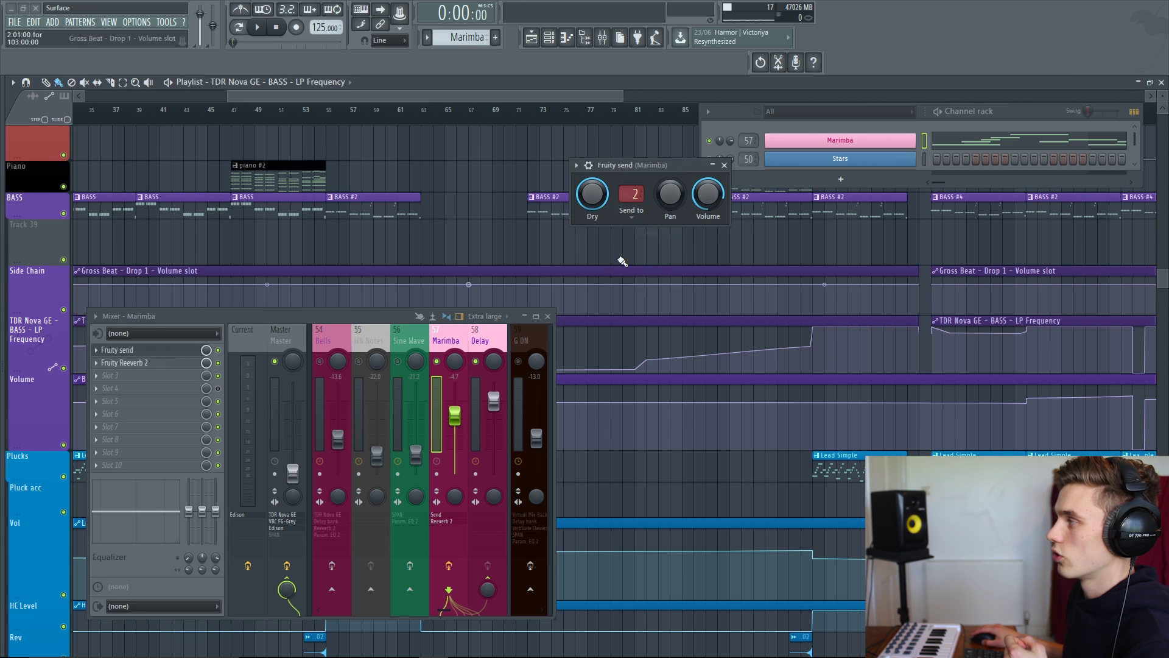
{"action": "left_click", "coordinate": [472, 334]}
{"action": "left_click", "coordinate": [447, 334]}
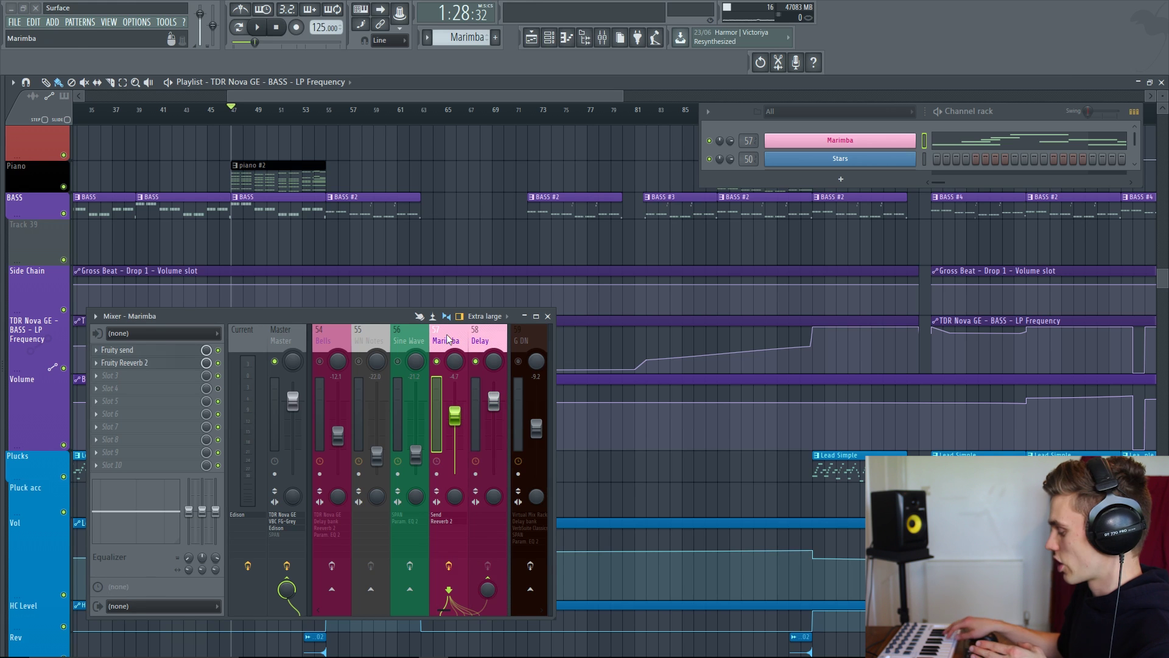
{"action": "left_click", "coordinate": [485, 346]}
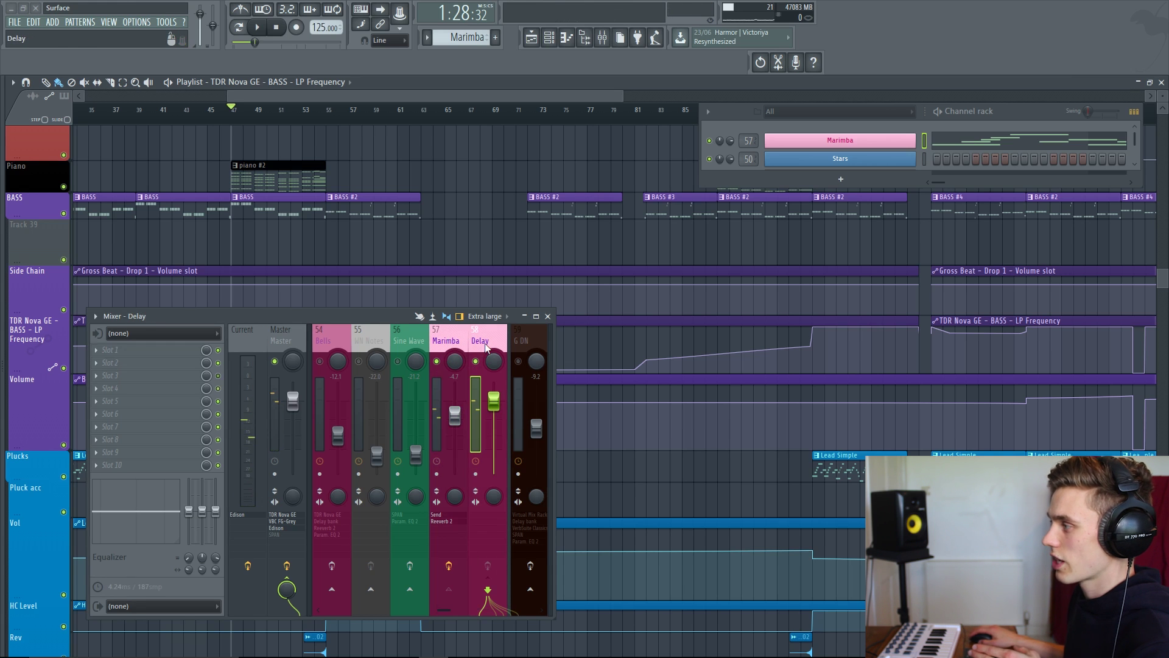
Load Fruity Delay 2 into slot 1 of the Delay send track and close its window
{"action": "left_click", "coordinate": [115, 350]}
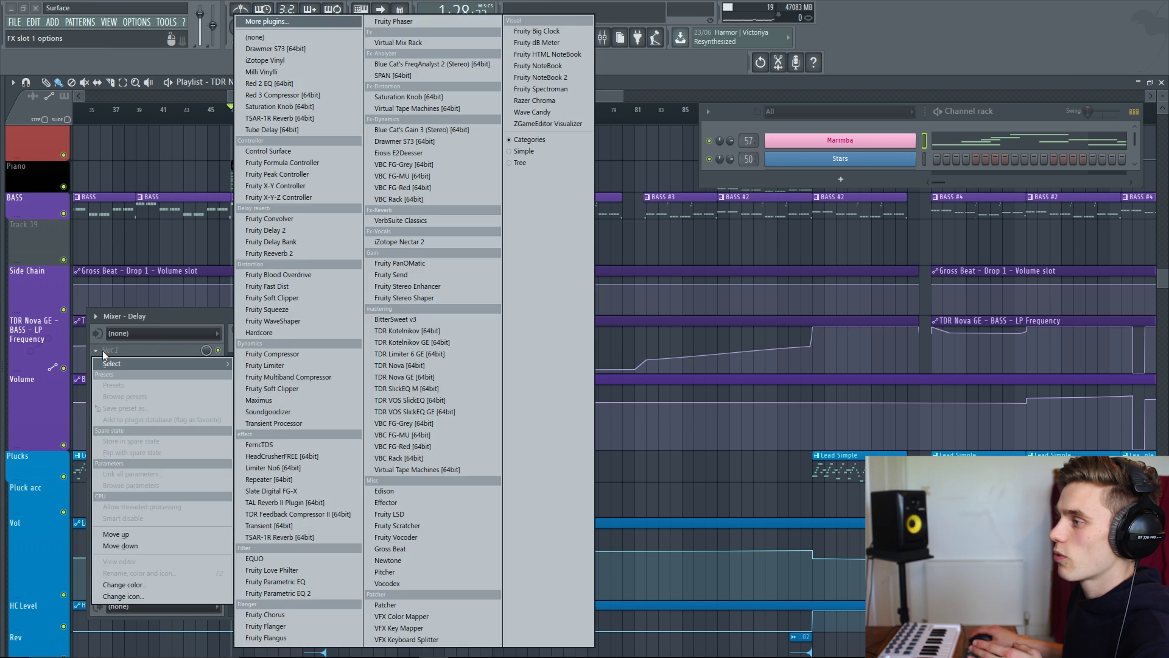
{"action": "left_click", "coordinate": [272, 234]}
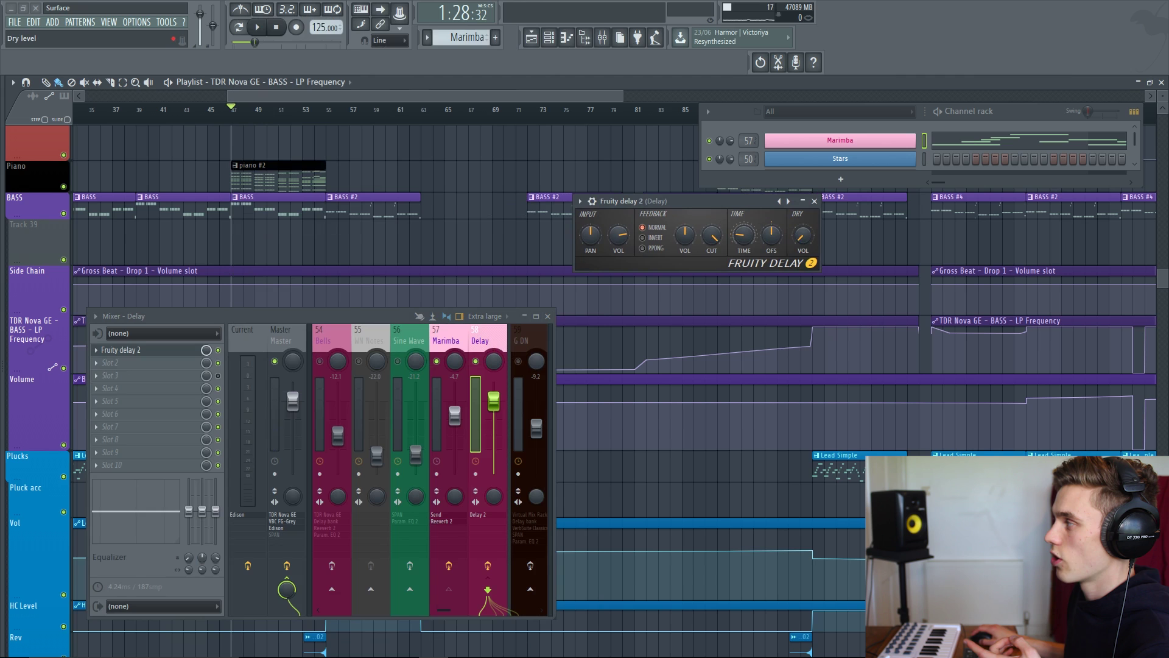
{"action": "left_click", "coordinate": [814, 201]}
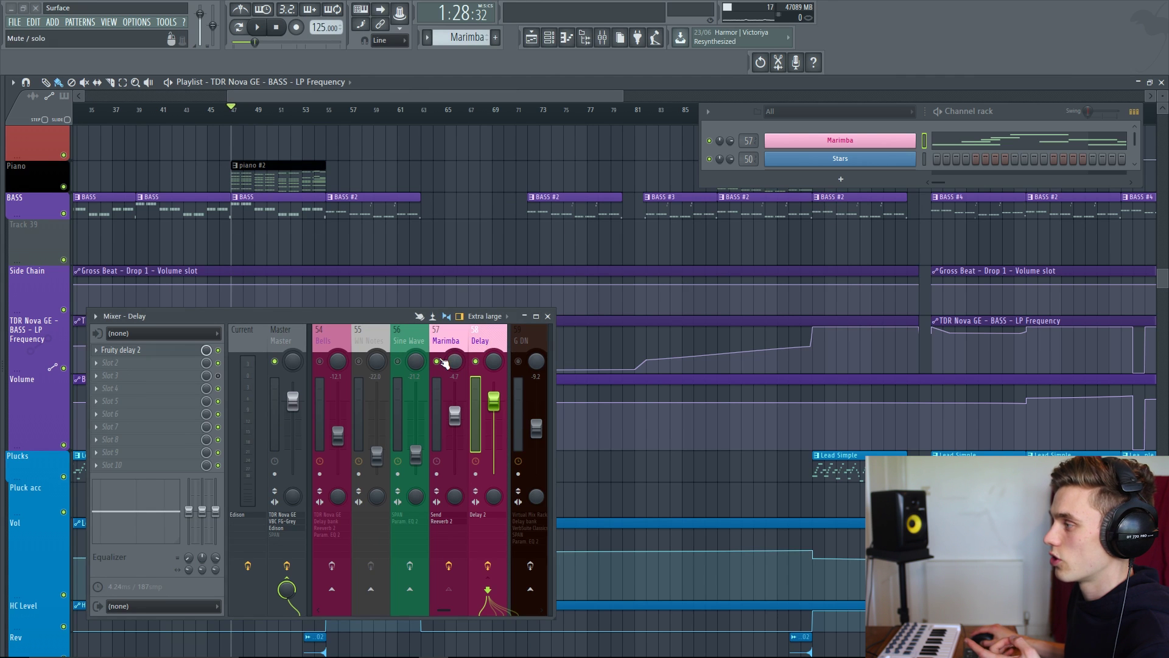
{"action": "left_click", "coordinate": [438, 362]}
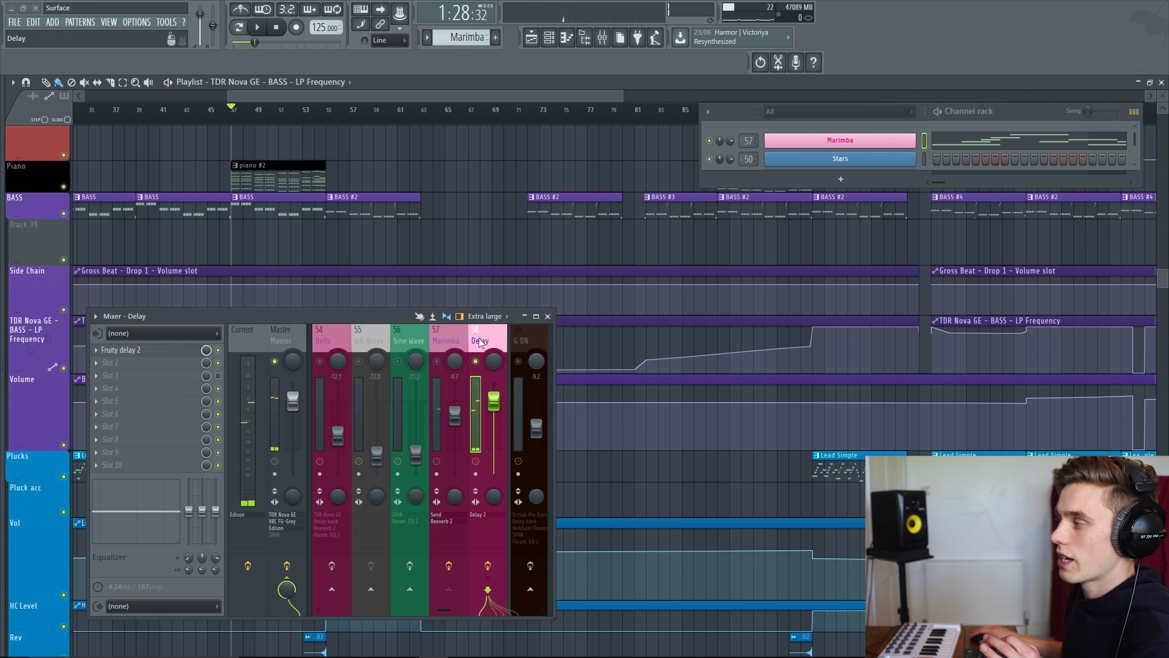
{"action": "left_click", "coordinate": [115, 350]}
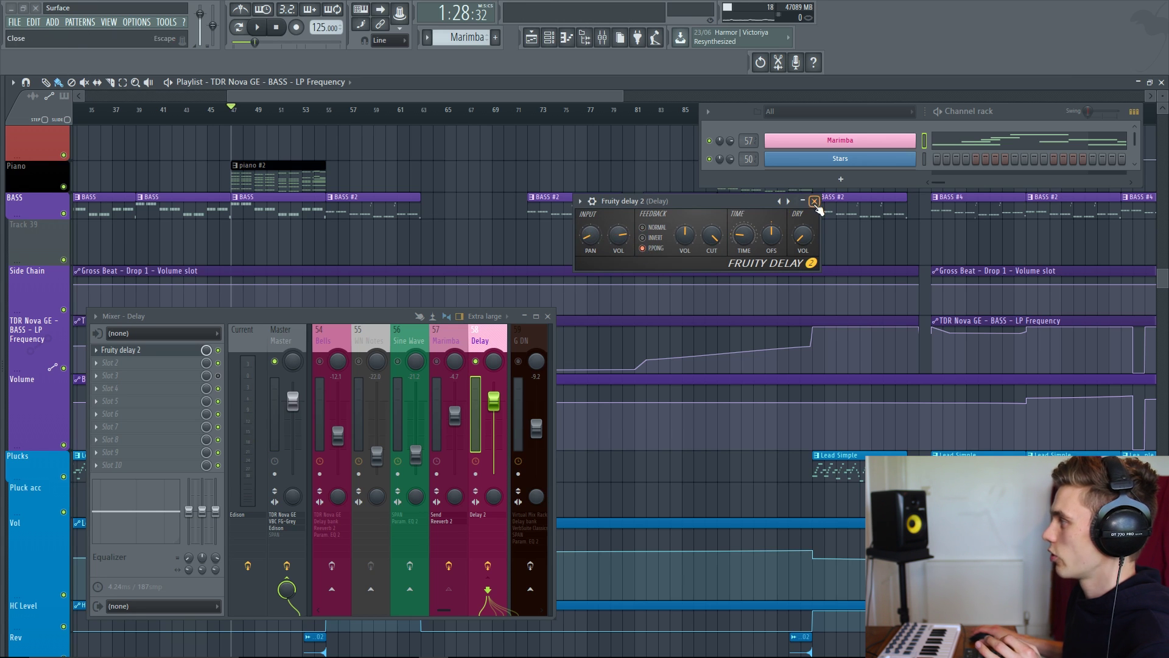
{"action": "left_click", "coordinate": [815, 201]}
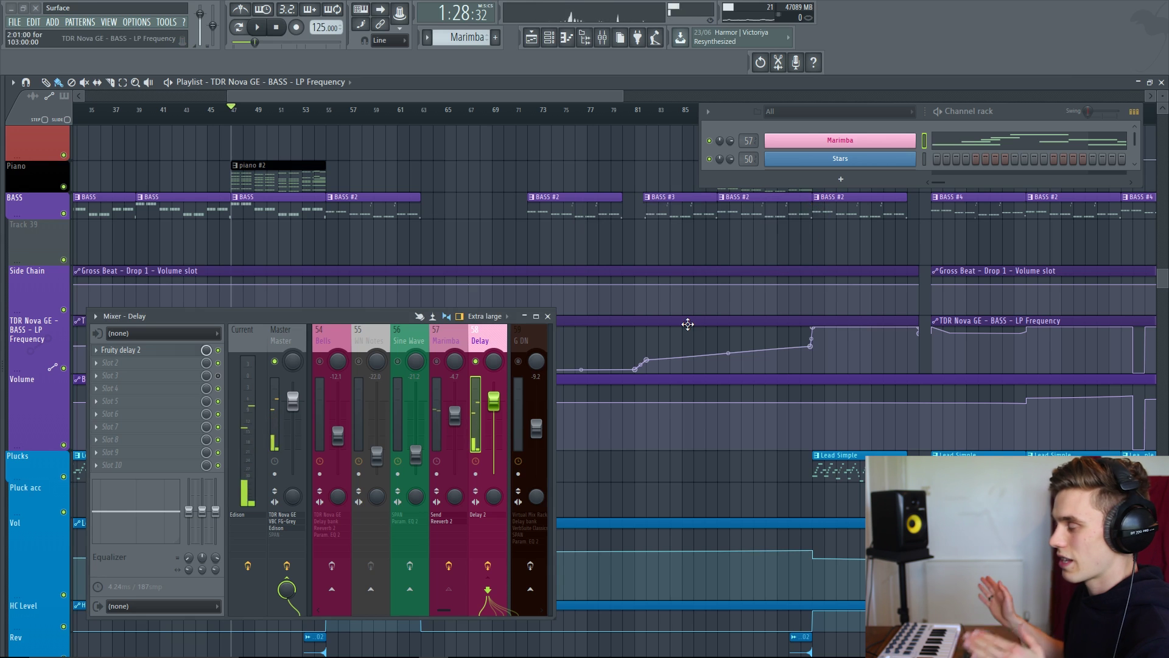
Add Fruity Reeverb 2 to the Delay track's second effect slot
{"action": "left_click", "coordinate": [452, 335]}
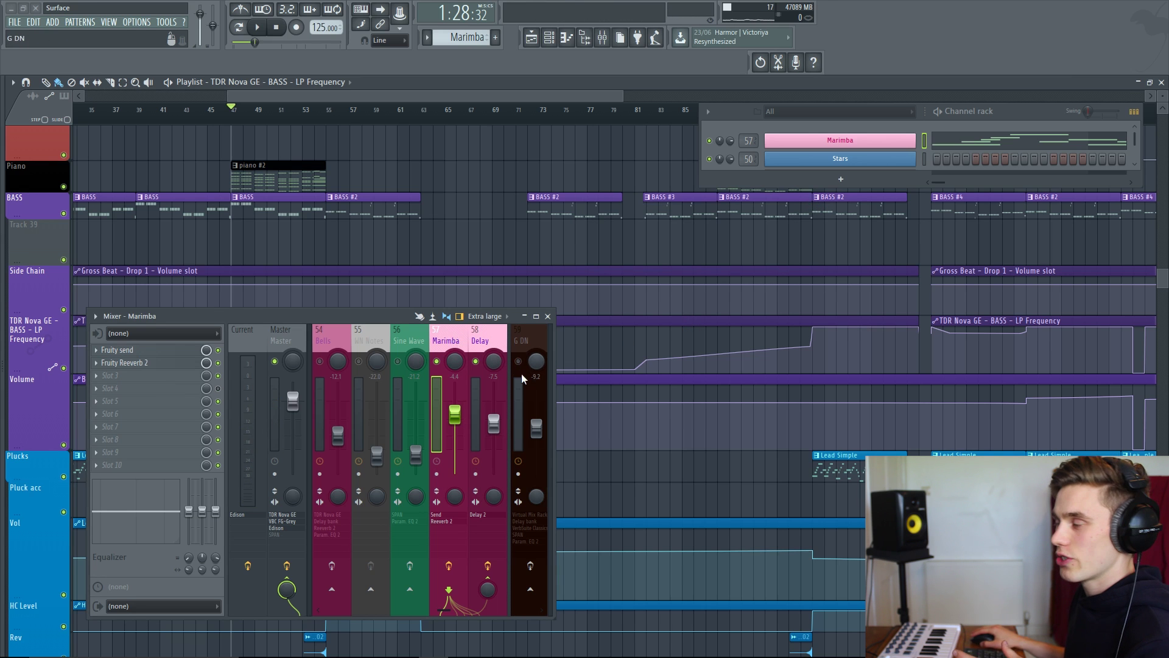
{"action": "left_click", "coordinate": [478, 342]}
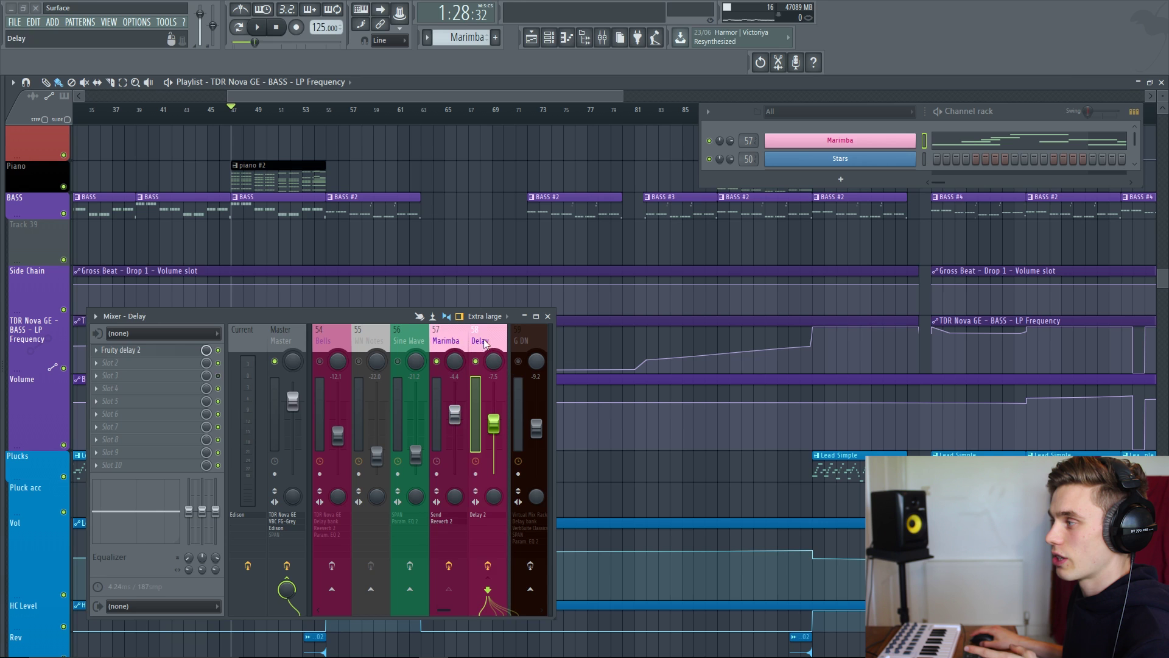
{"action": "left_click", "coordinate": [454, 339]}
{"action": "left_click", "coordinate": [478, 341]}
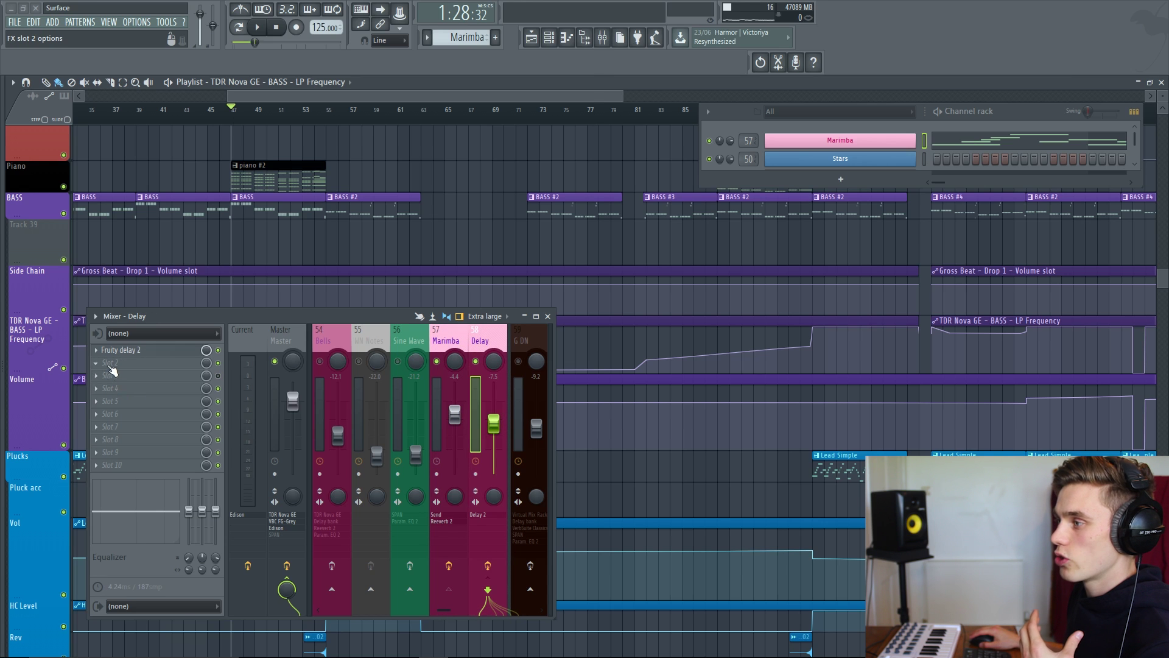
{"action": "left_click", "coordinate": [112, 366]}
{"action": "left_click", "coordinate": [301, 257]}
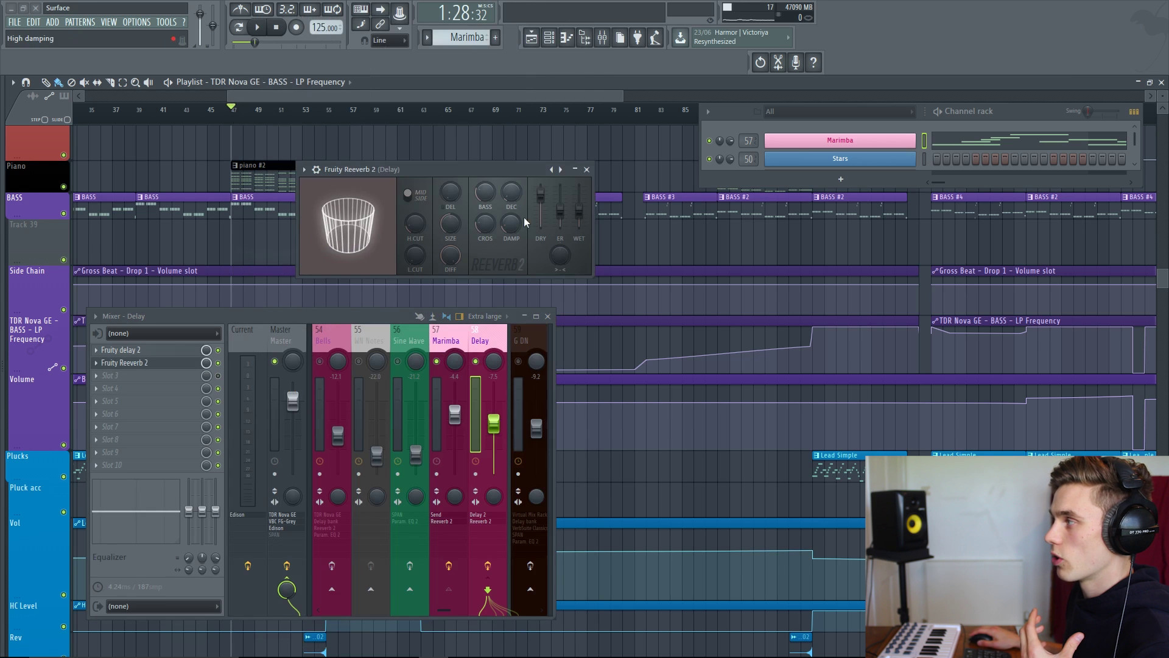
{"action": "left_click", "coordinate": [586, 169]}
Audition the Delay and Marimba tracks separately via mute, leaving both unmuted
{"action": "left_click", "coordinate": [459, 340]}
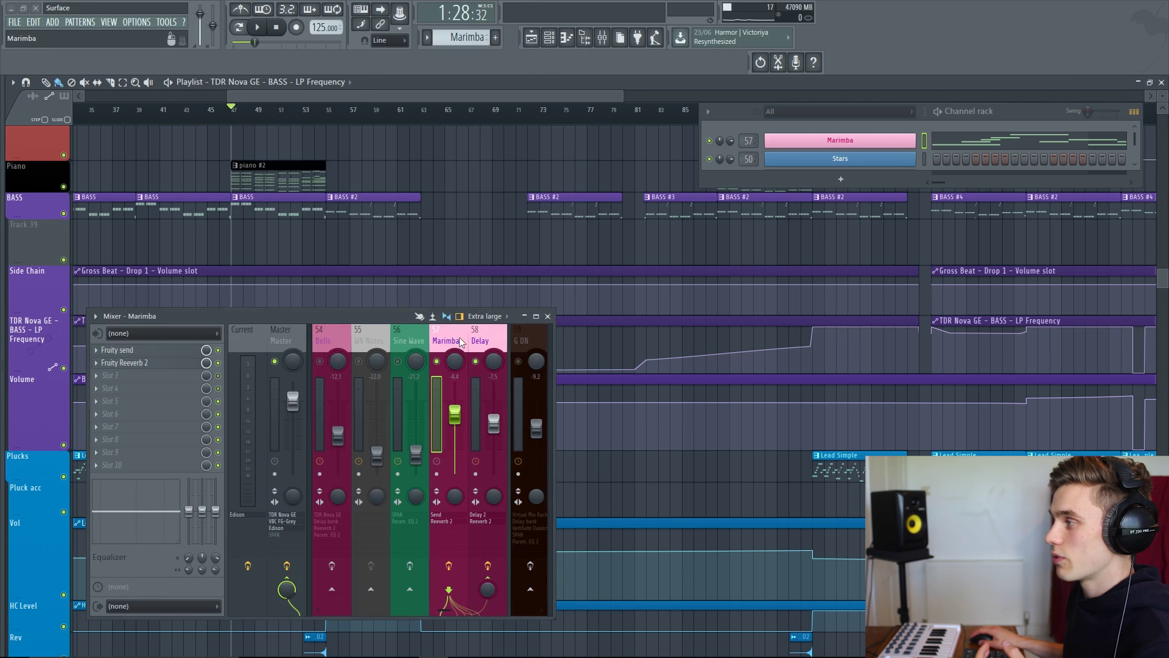
{"action": "left_click", "coordinate": [477, 363]}
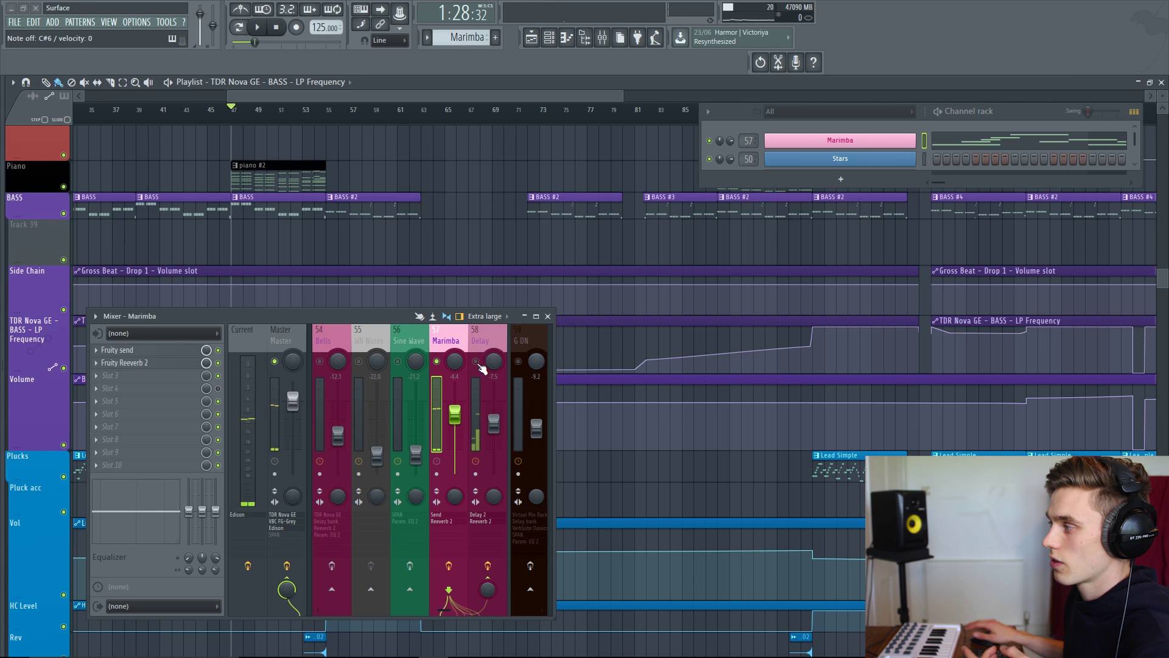
{"action": "left_click", "coordinate": [479, 364]}
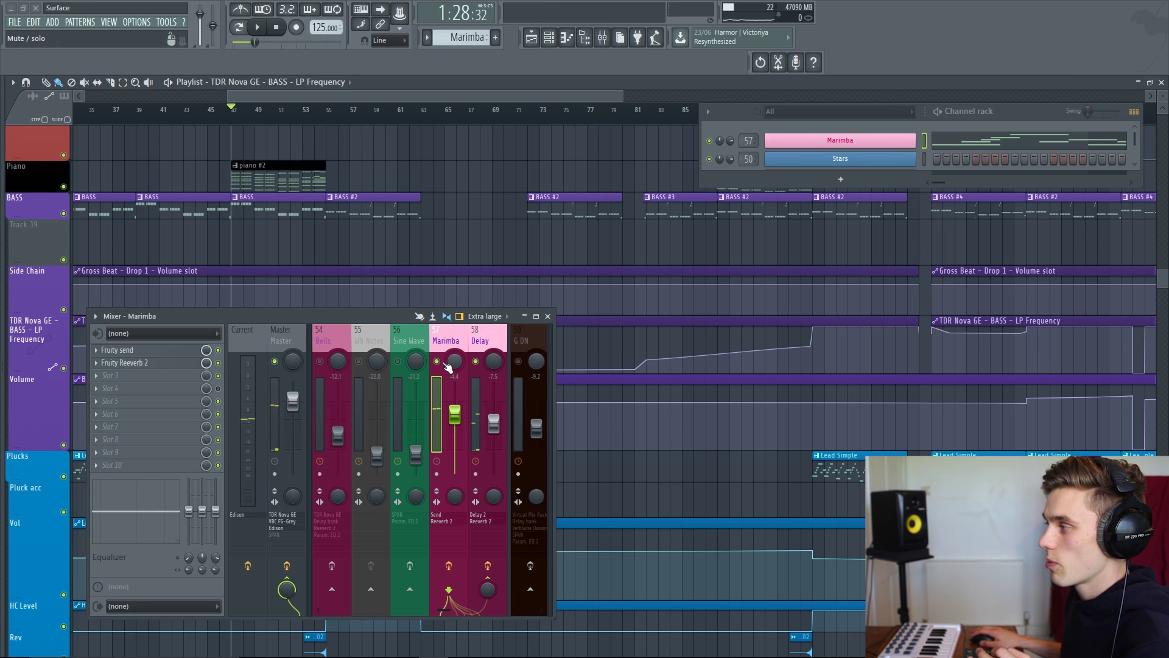
{"action": "left_click", "coordinate": [438, 364]}
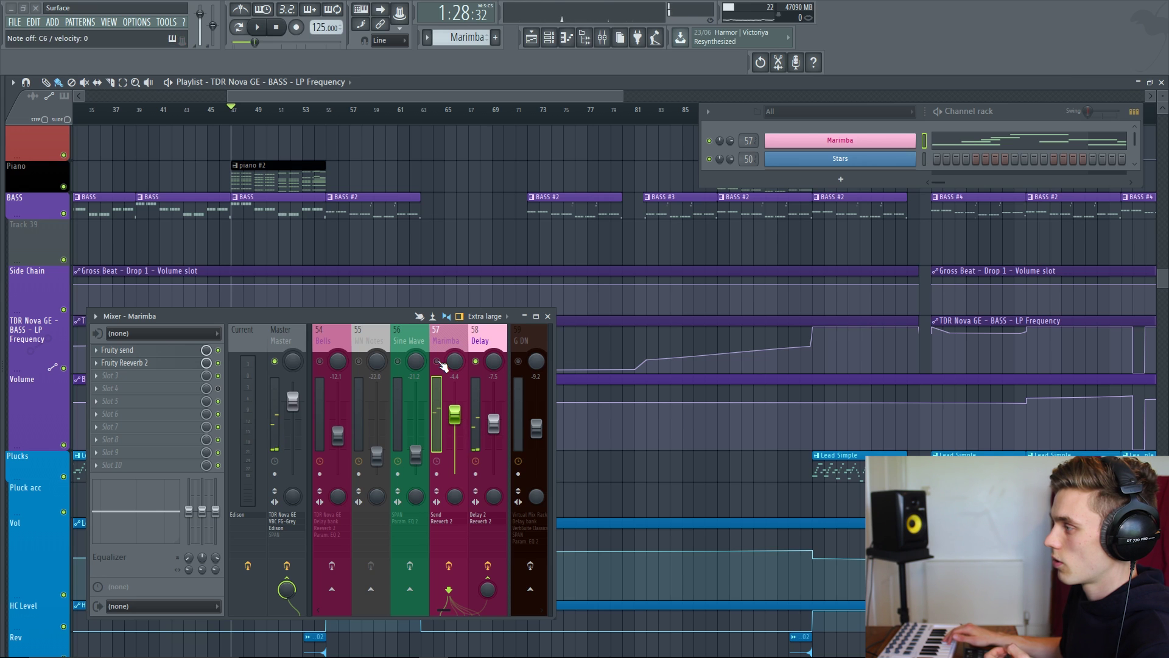
{"action": "left_click", "coordinate": [439, 363]}
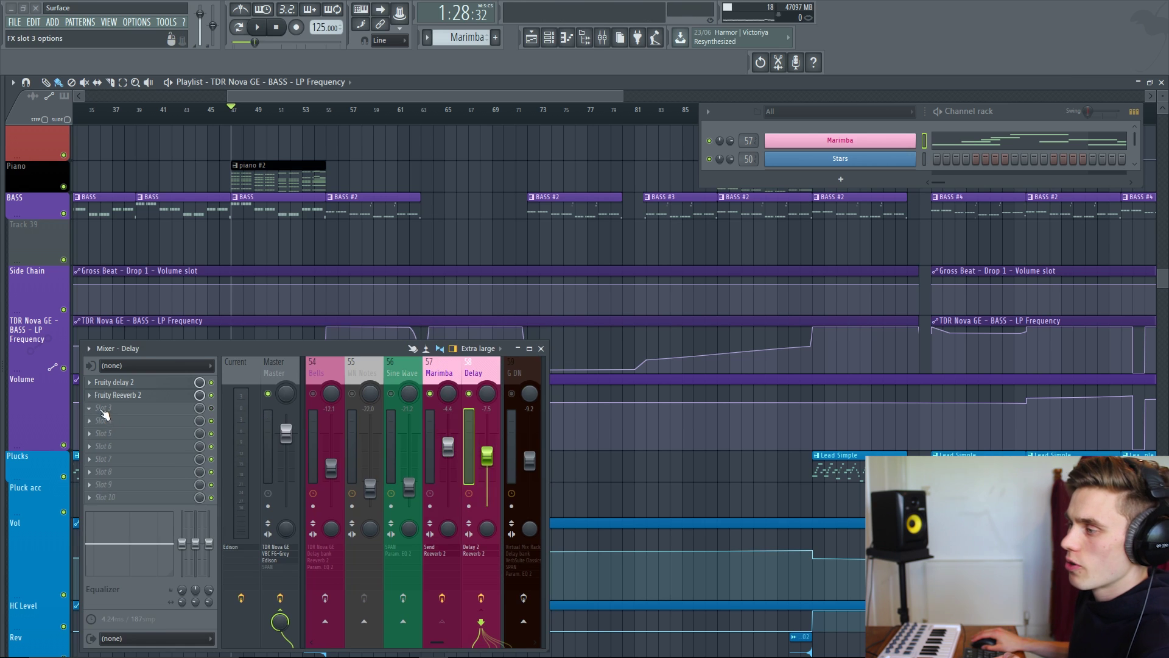
Load Fruity Parametric EQ 2 into Delay slot 3 with a low shelf cut, high cut and broad mid boost
{"action": "left_click", "coordinate": [97, 407]}
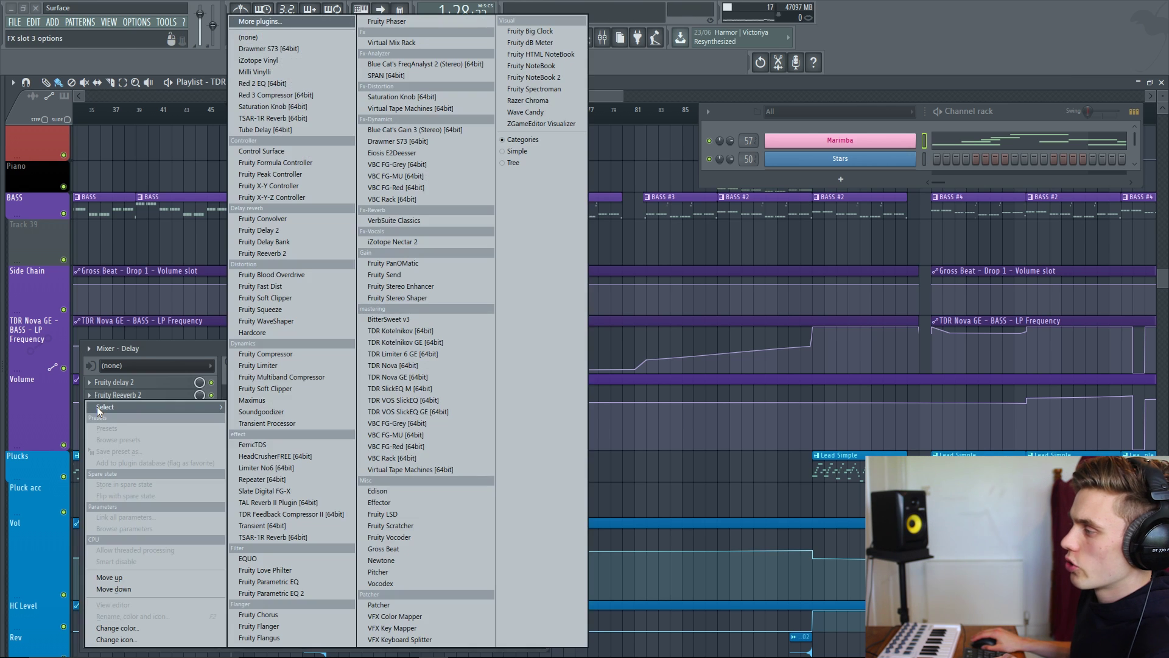
{"action": "left_click", "coordinate": [279, 591]}
{"action": "left_click_drag", "start_coordinate": [406, 219], "coordinate": [408, 269]}
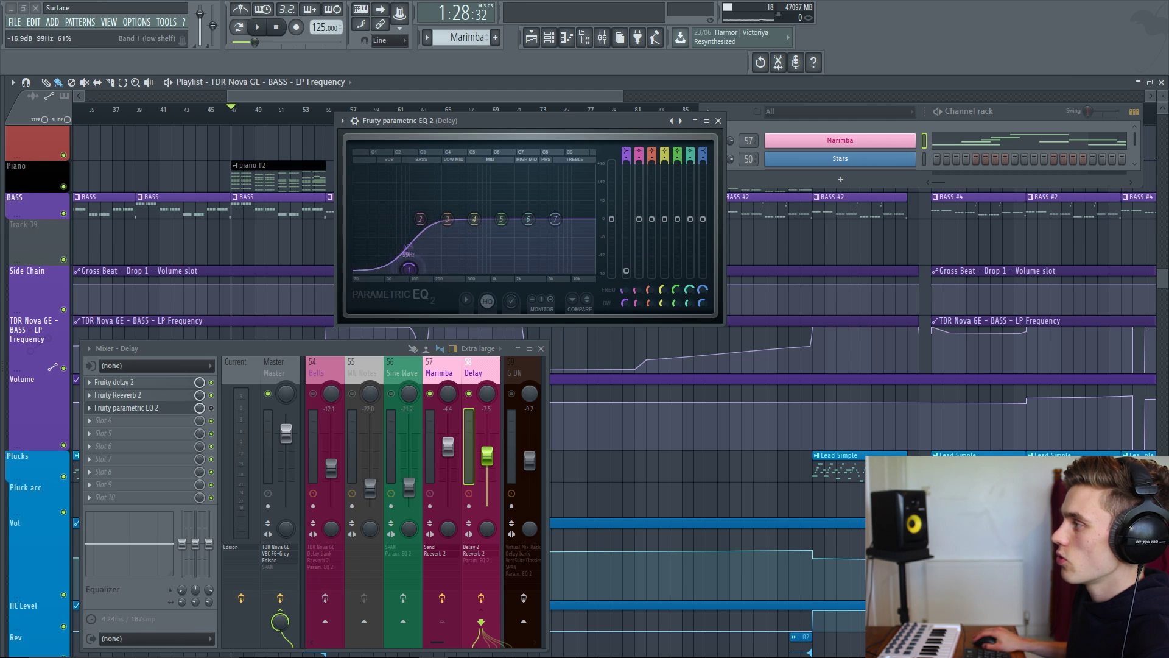
{"action": "left_click_drag", "start_coordinate": [555, 219], "coordinate": [540, 271]}
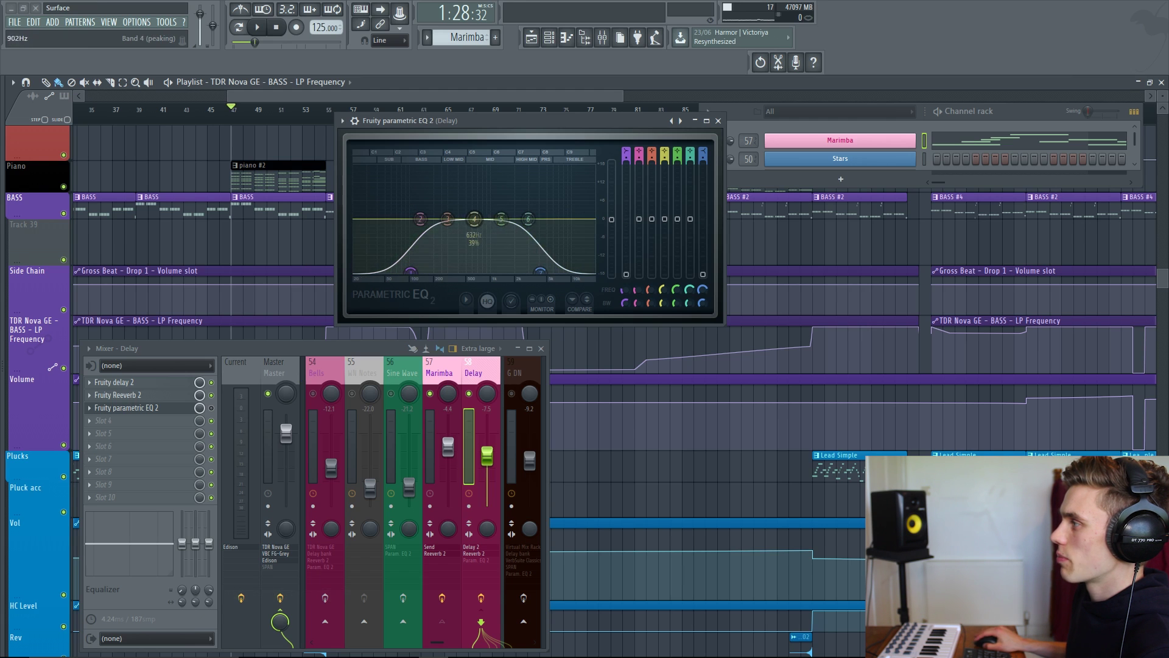
{"action": "left_click_drag", "start_coordinate": [474, 219], "coordinate": [480, 185]}
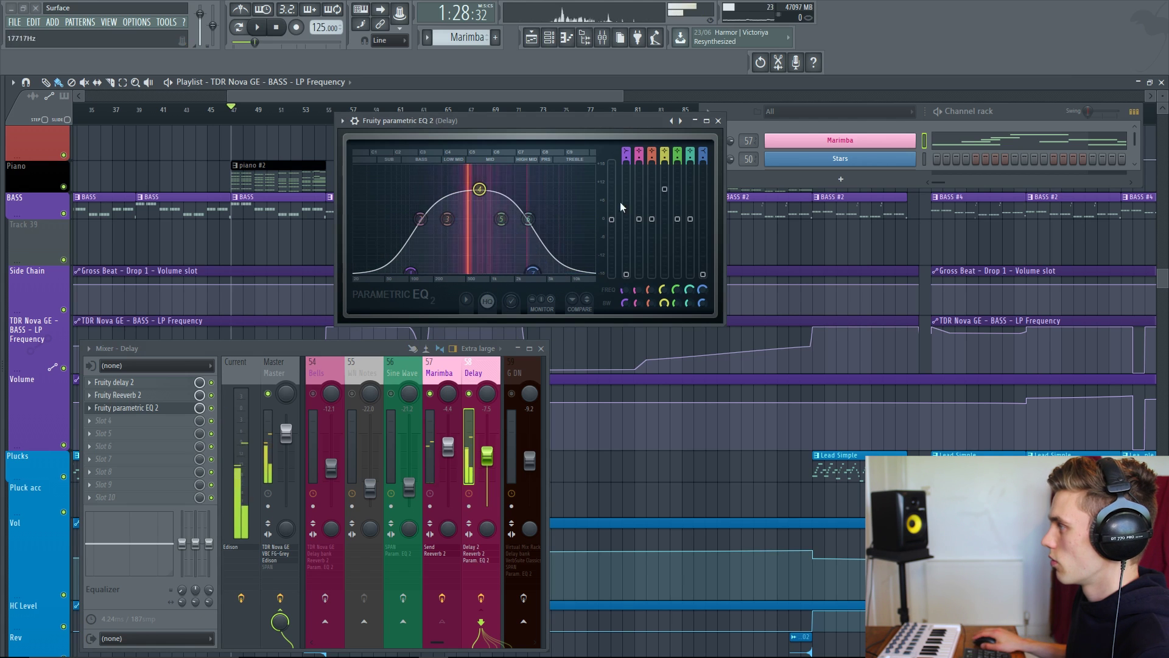
Close the EQ and lower the Delay track volume to -16.9 dB
{"action": "left_click", "coordinate": [718, 120]}
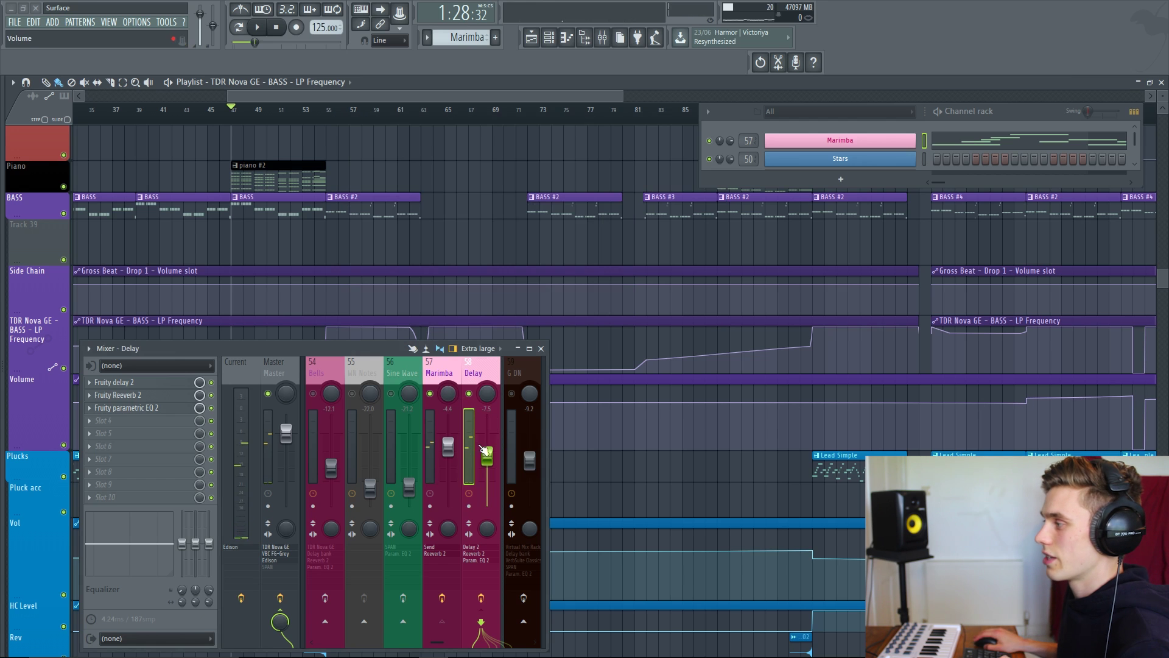
{"action": "left_click_drag", "start_coordinate": [485, 450], "coordinate": [485, 465]}
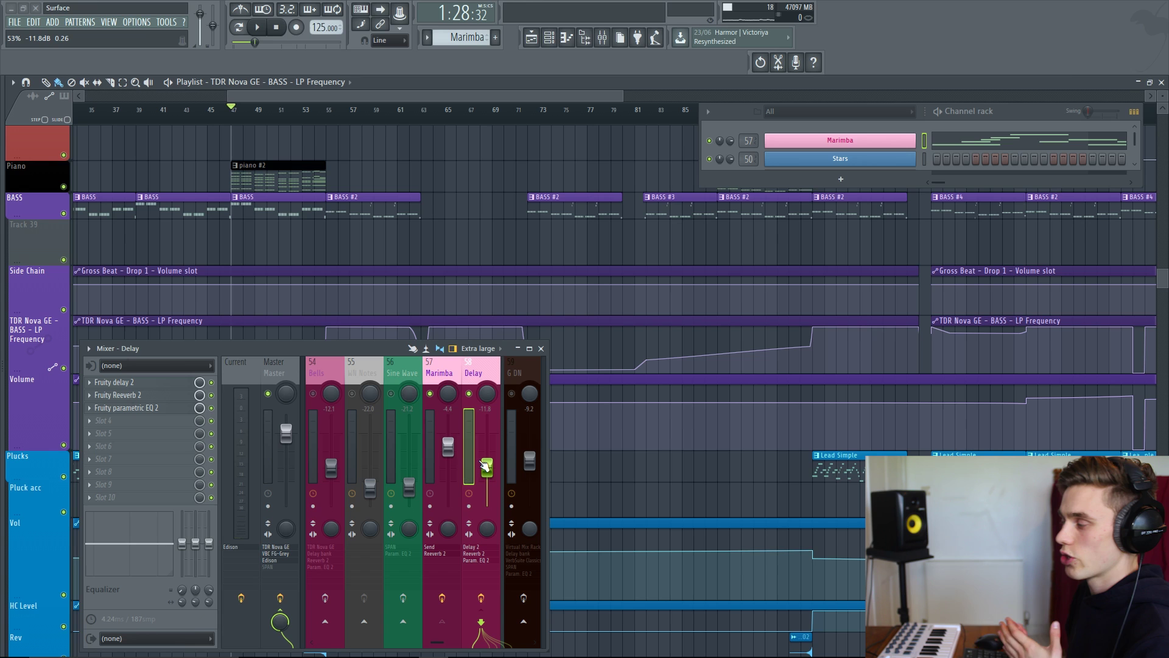
{"action": "left_click_drag", "start_coordinate": [485, 465], "coordinate": [487, 506]}
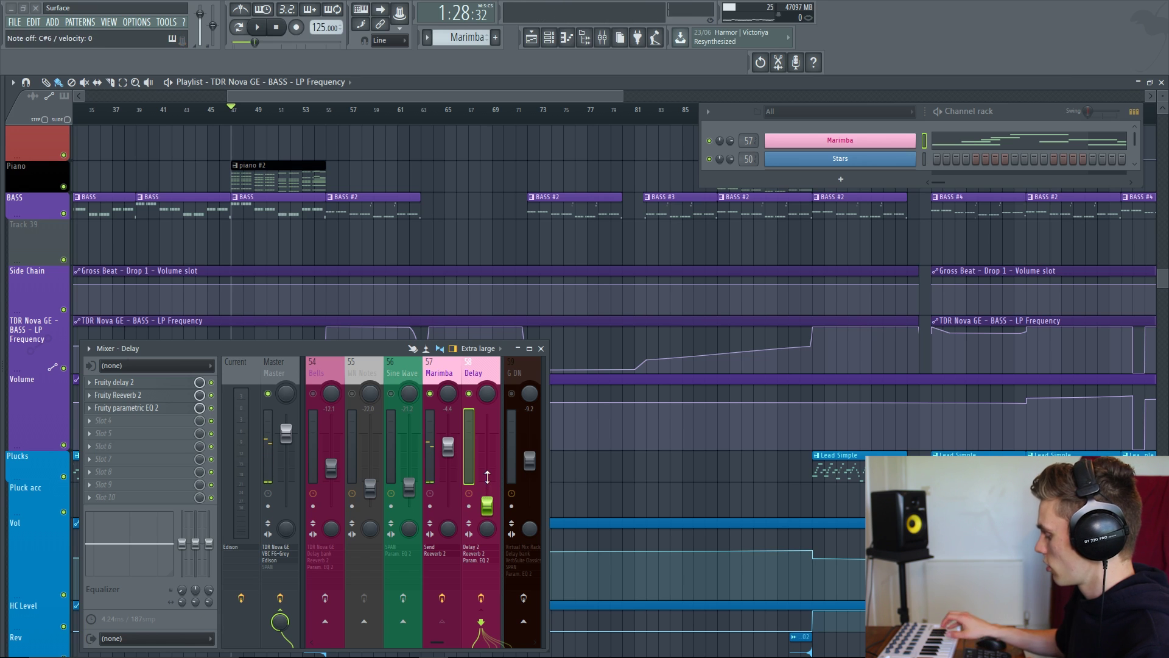
Turn the Delay track down to about -24.8 dB, check Fruity Delay 2, then select the Marimba track
{"action": "mouse_move", "coordinate": [488, 490]}
{"action": "left_mouse_down"}
{"action": "mouse_move", "coordinate": [493, 435]}
{"action": "mouse_move", "coordinate": [495, 497]}
{"action": "left_mouse_up"}
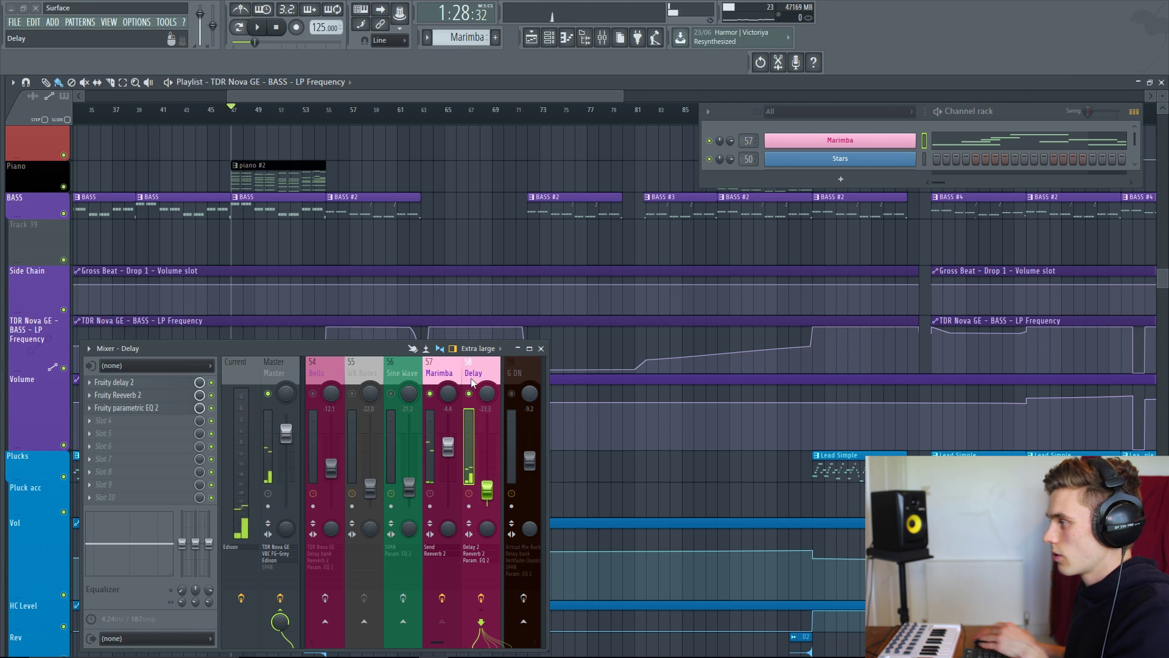
{"action": "left_click", "coordinate": [168, 383]}
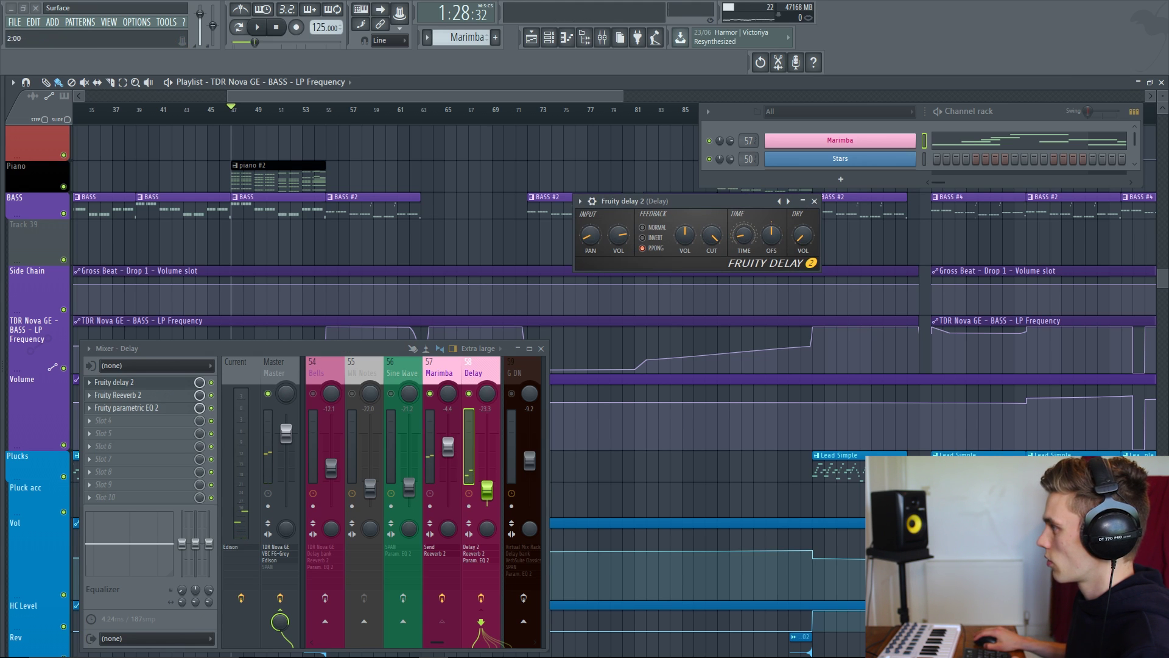
{"action": "left_click_drag", "start_coordinate": [743, 237], "coordinate": [743, 241]}
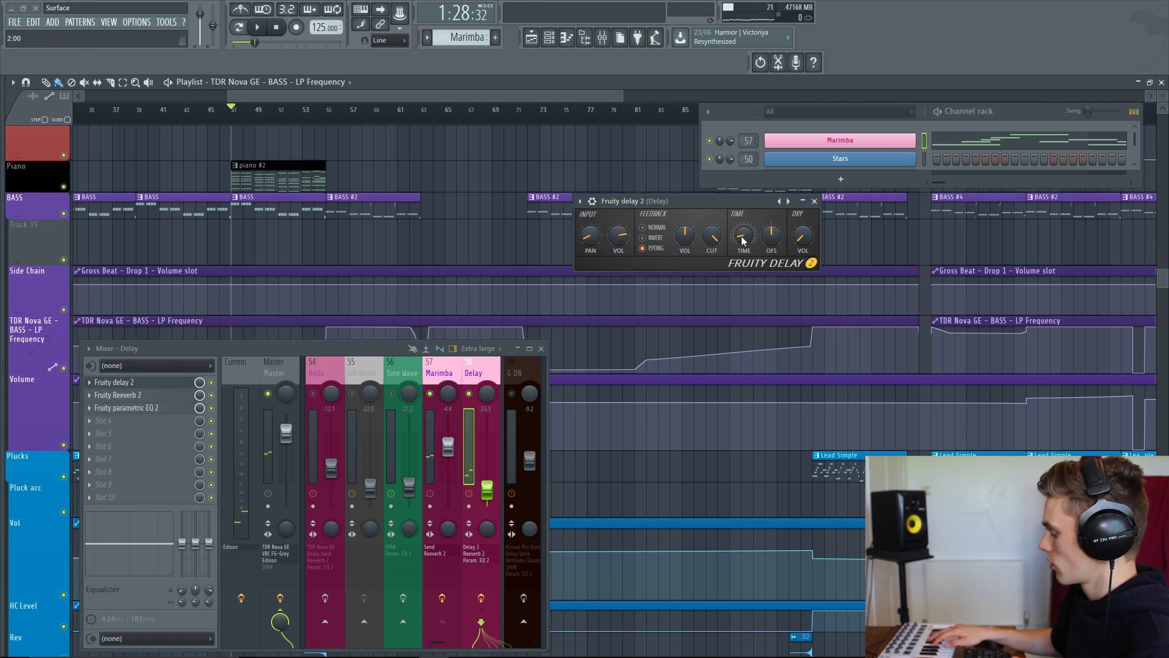
{"action": "left_click", "coordinate": [815, 201]}
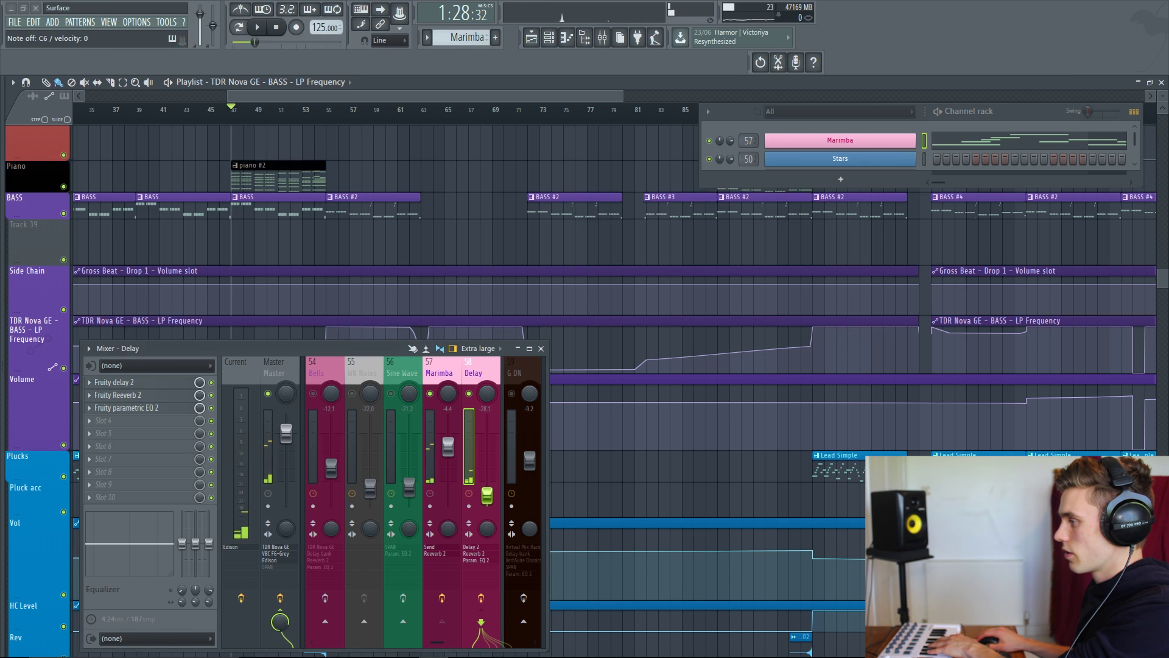
{"action": "left_click", "coordinate": [449, 380]}
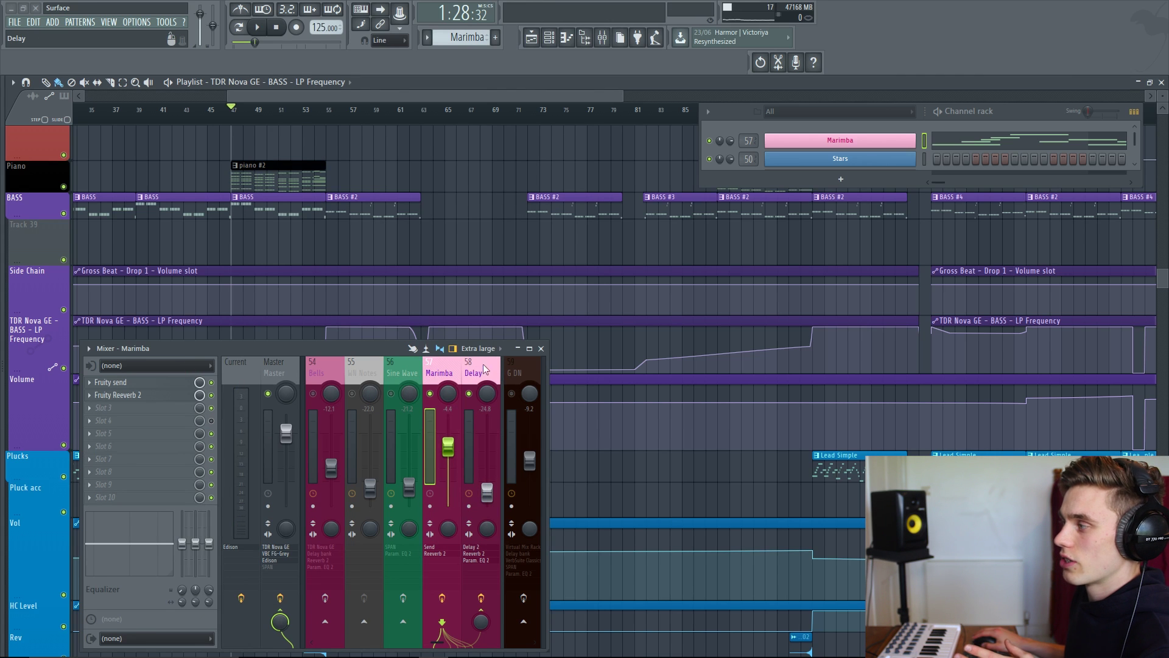
Add HeadCrusherFREE to Marimba slot 3 with its output turned down, then close the Delay track's HeadCrusher window
{"action": "left_click", "coordinate": [92, 410]}
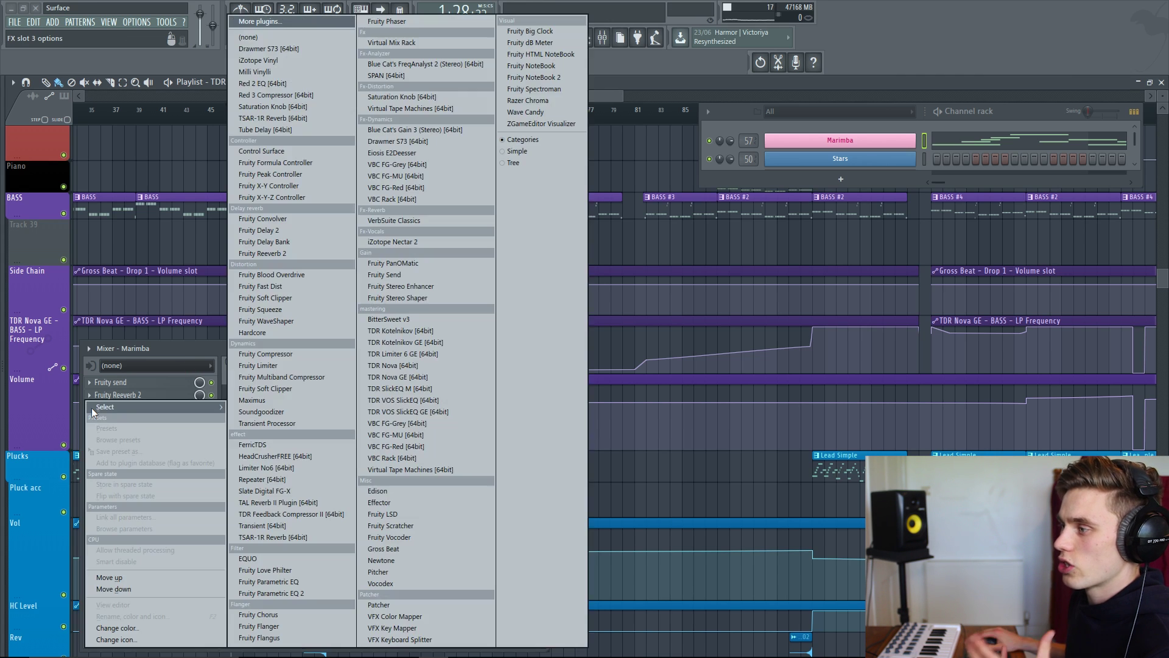
{"action": "left_click", "coordinate": [275, 457]}
{"action": "left_click_drag", "start_coordinate": [701, 271], "coordinate": [686, 329]}
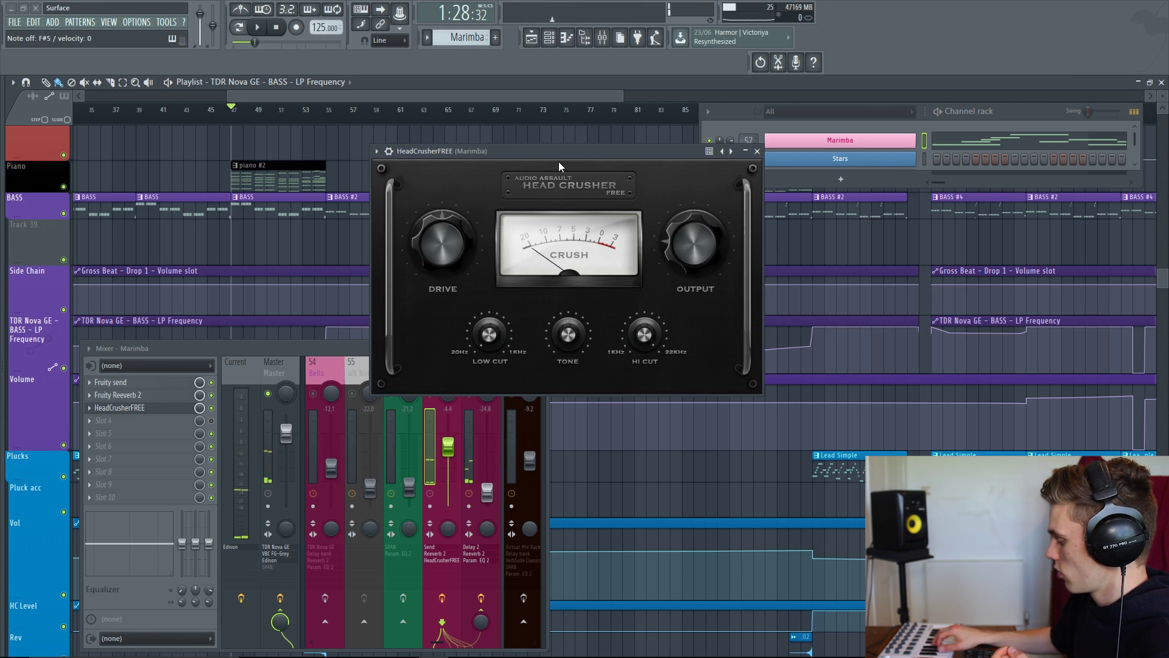
{"action": "left_click", "coordinate": [757, 151]}
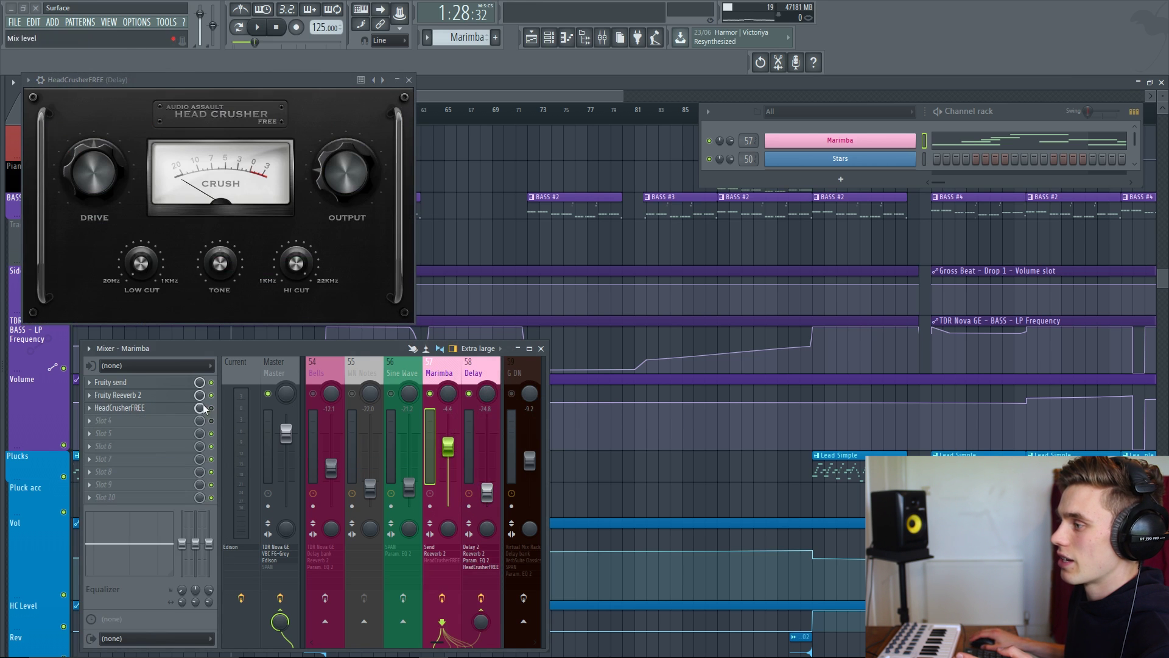
{"action": "left_click", "coordinate": [466, 371]}
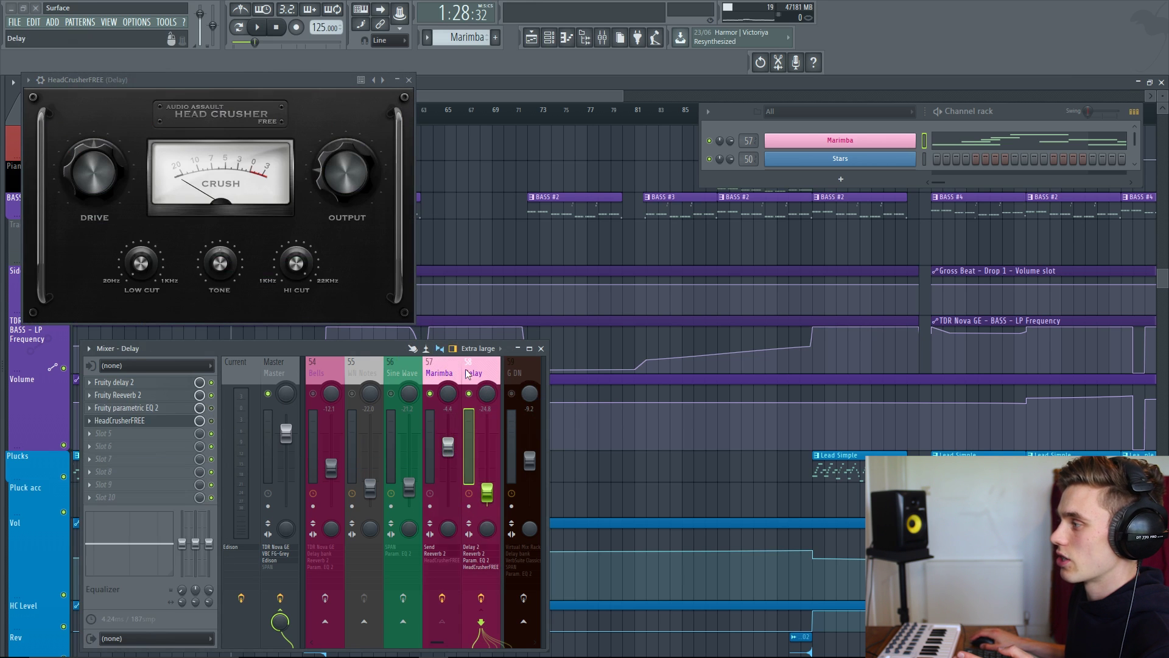
{"action": "left_click", "coordinate": [409, 79]}
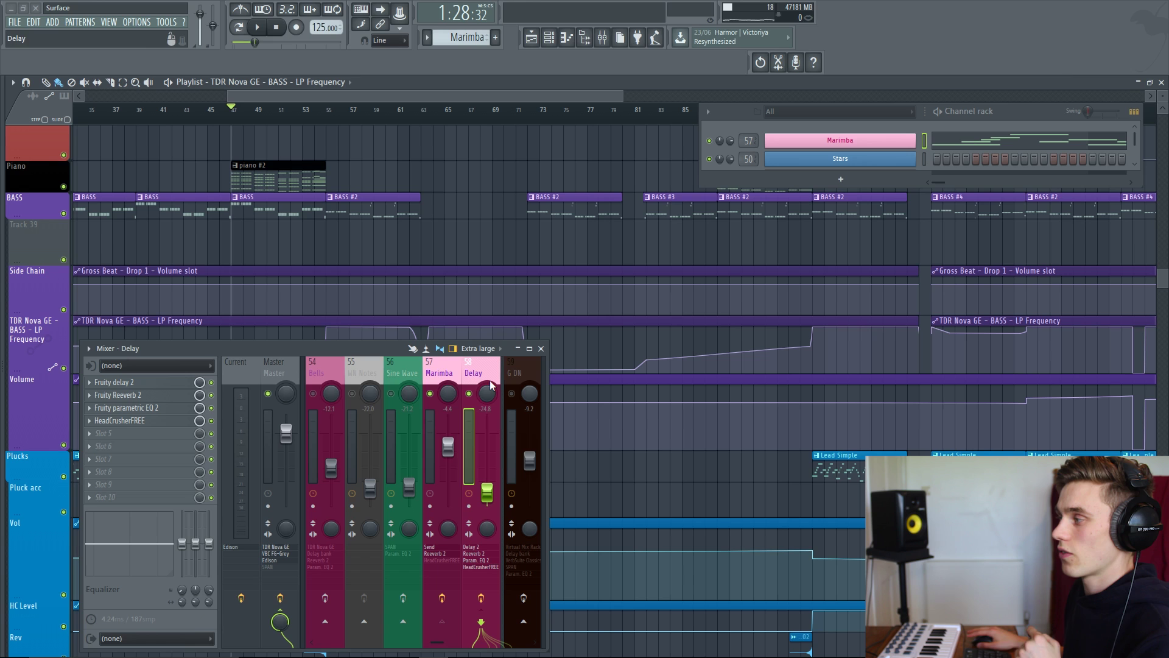
Raise the Delay send fader back up to about -8 dB, then reselect the Delay track after viewing Marimba
{"action": "left_click_drag", "start_coordinate": [487, 491], "coordinate": [491, 512]}
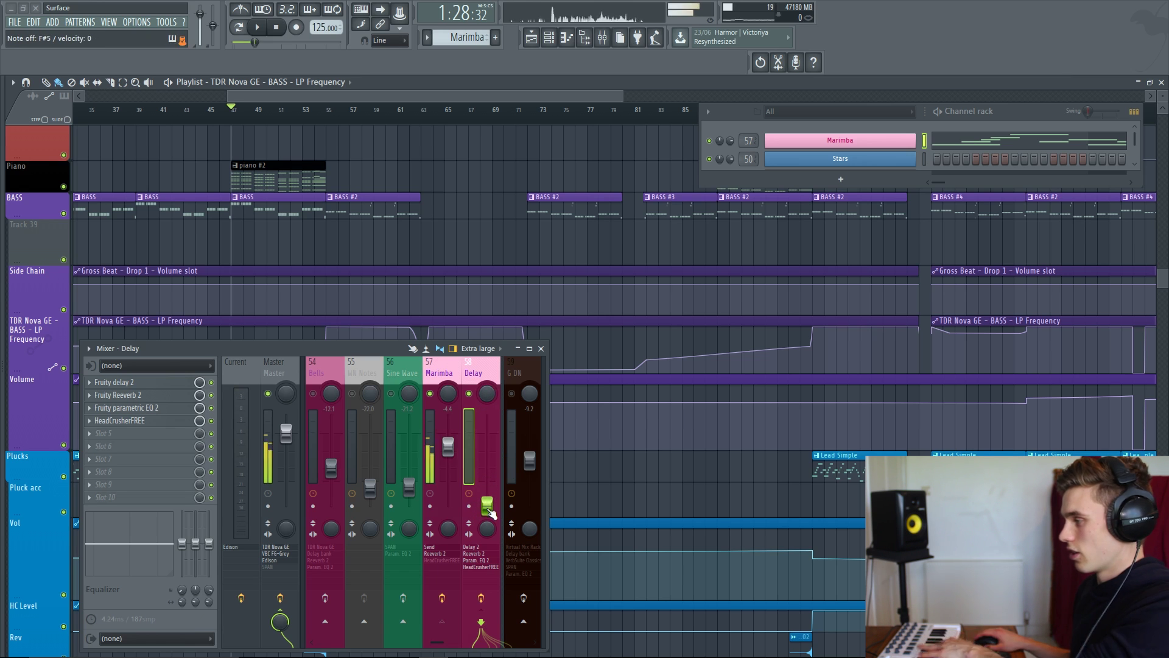
{"action": "left_click_drag", "start_coordinate": [490, 508], "coordinate": [489, 454]}
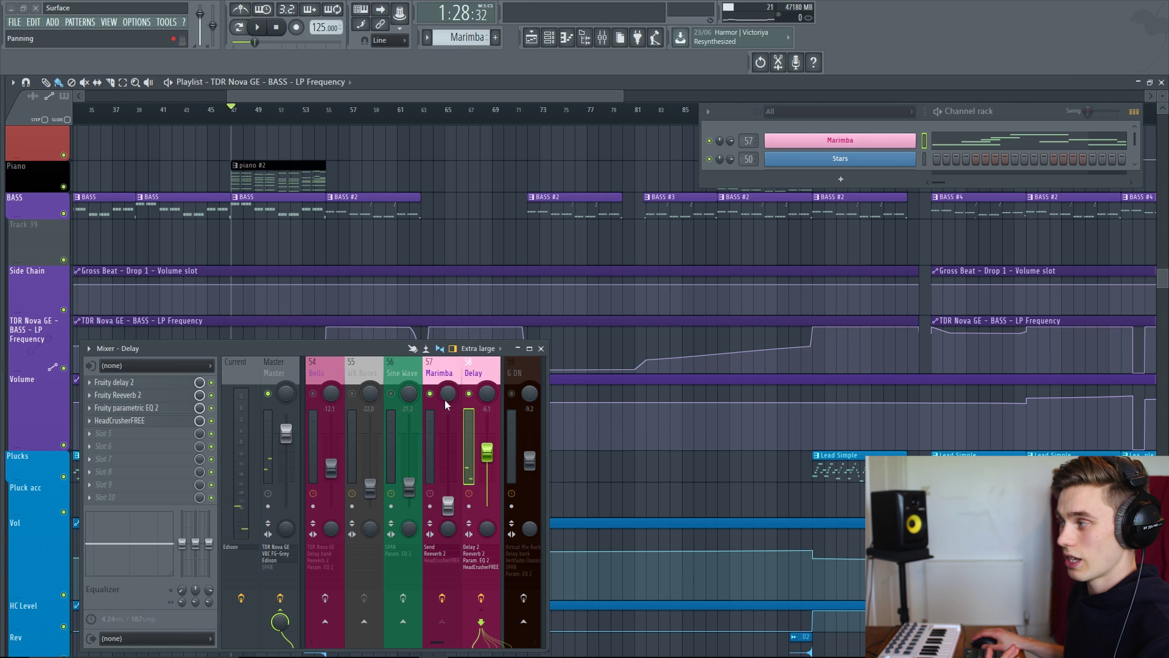
{"action": "left_click", "coordinate": [449, 506]}
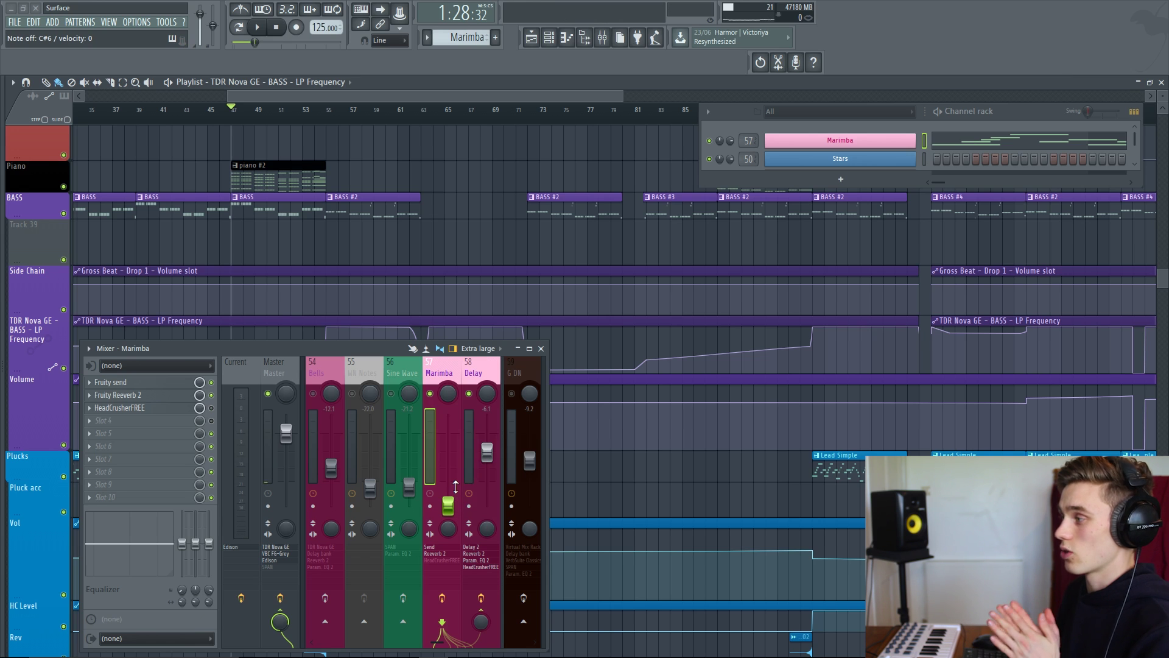
{"action": "left_click", "coordinate": [472, 499]}
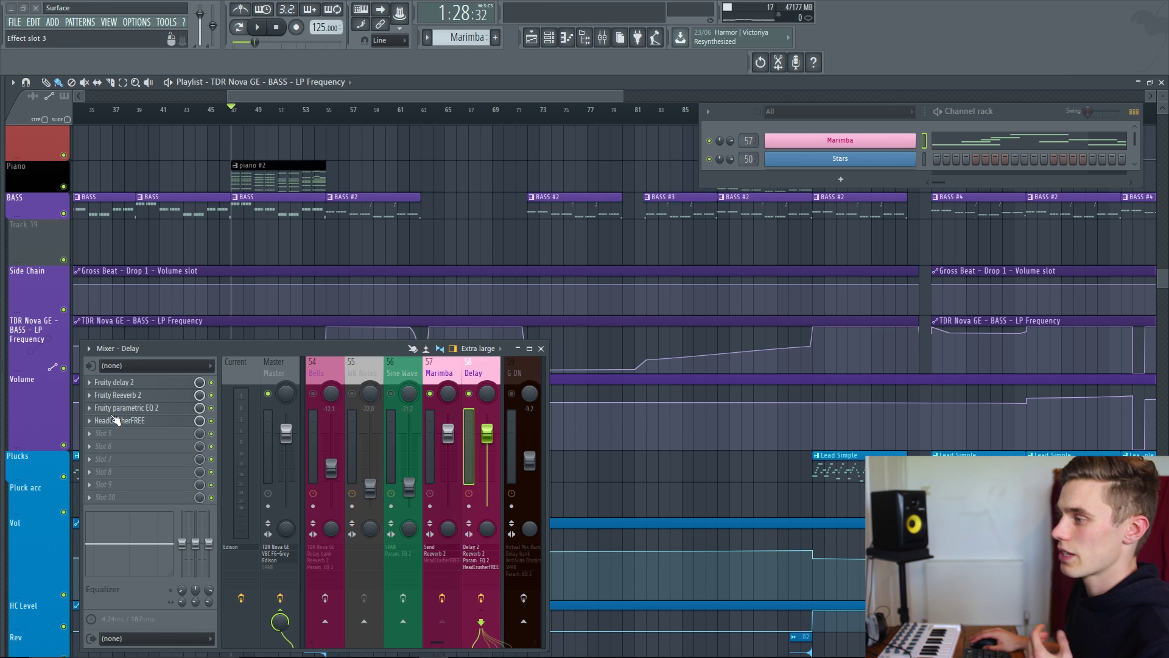
Open Fruity Delay 2 beside the mixer and set its delay time to 4 steps
{"action": "left_click", "coordinate": [160, 390]}
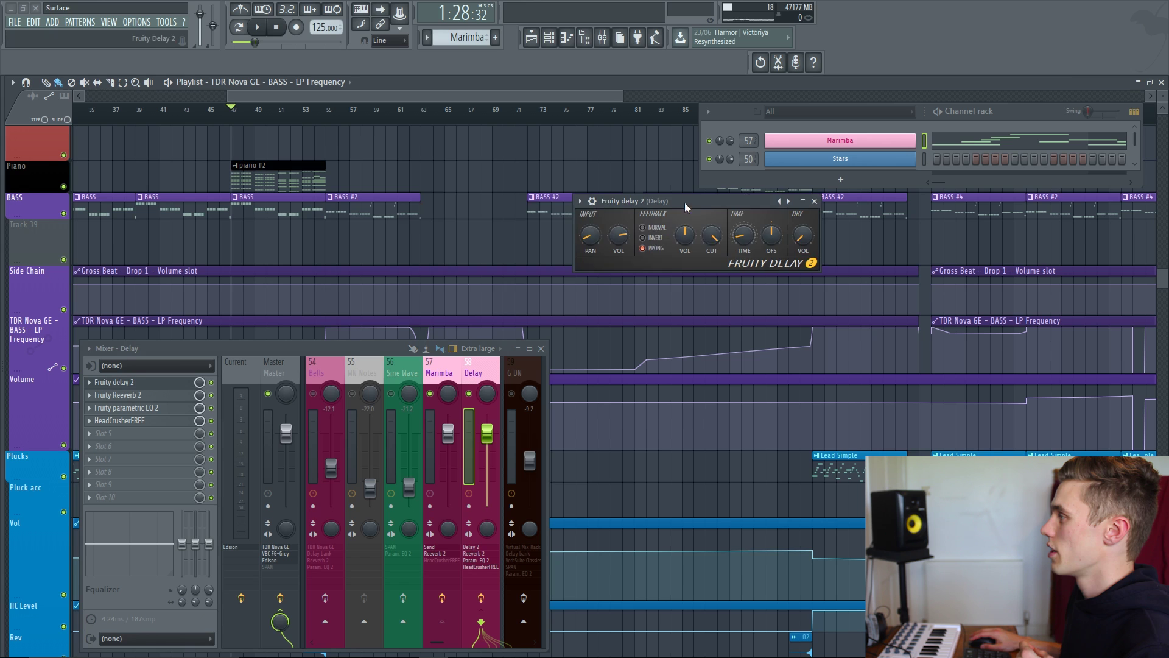
{"action": "left_click_drag", "start_coordinate": [685, 203], "coordinate": [438, 214]}
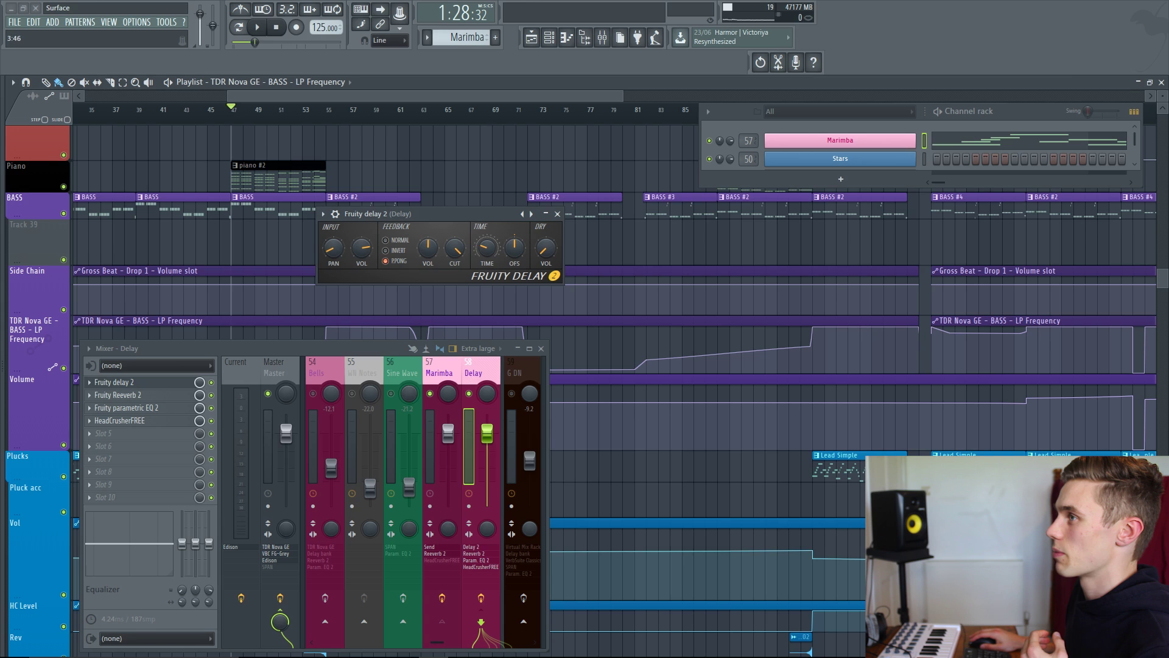
{"action": "right_click", "coordinate": [486, 254]}
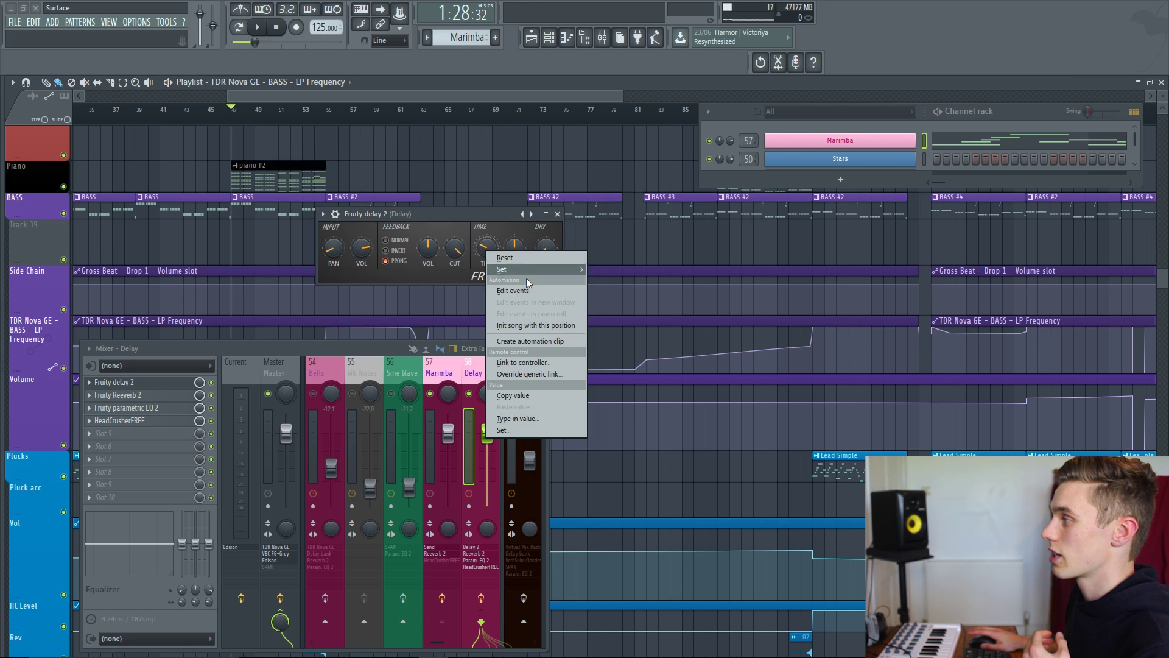
{"action": "mouse_move", "coordinate": [564, 269]}
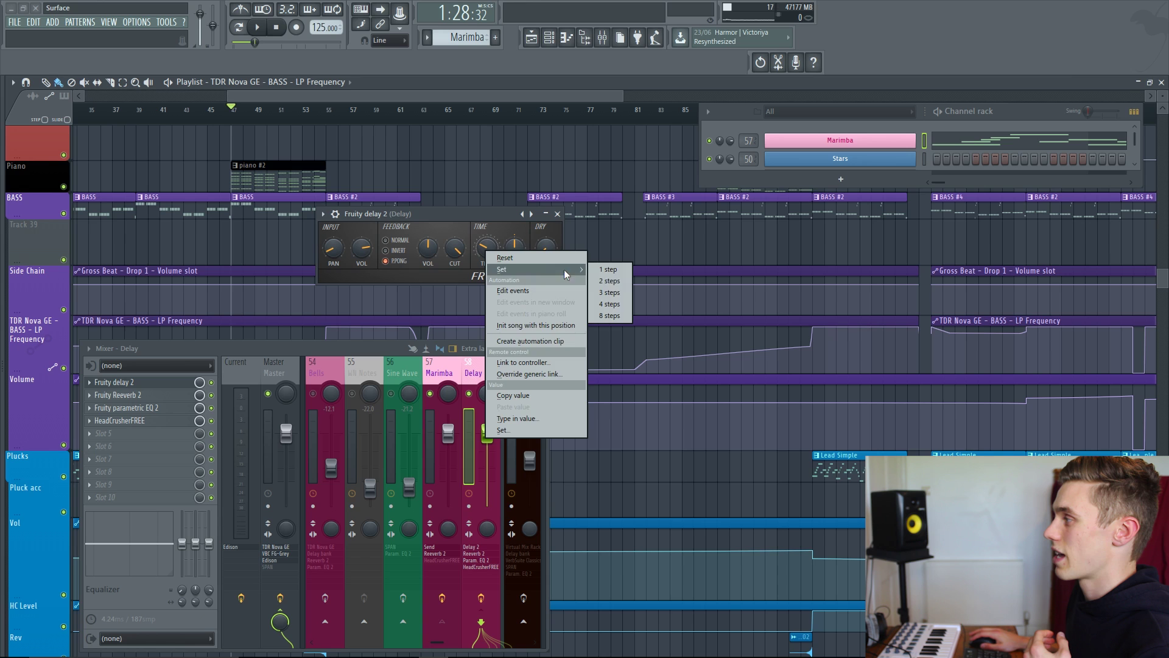
{"action": "left_click", "coordinate": [612, 304]}
Change the Fruity Delay 2 delay time to 8 steps
{"action": "right_click", "coordinate": [482, 250]}
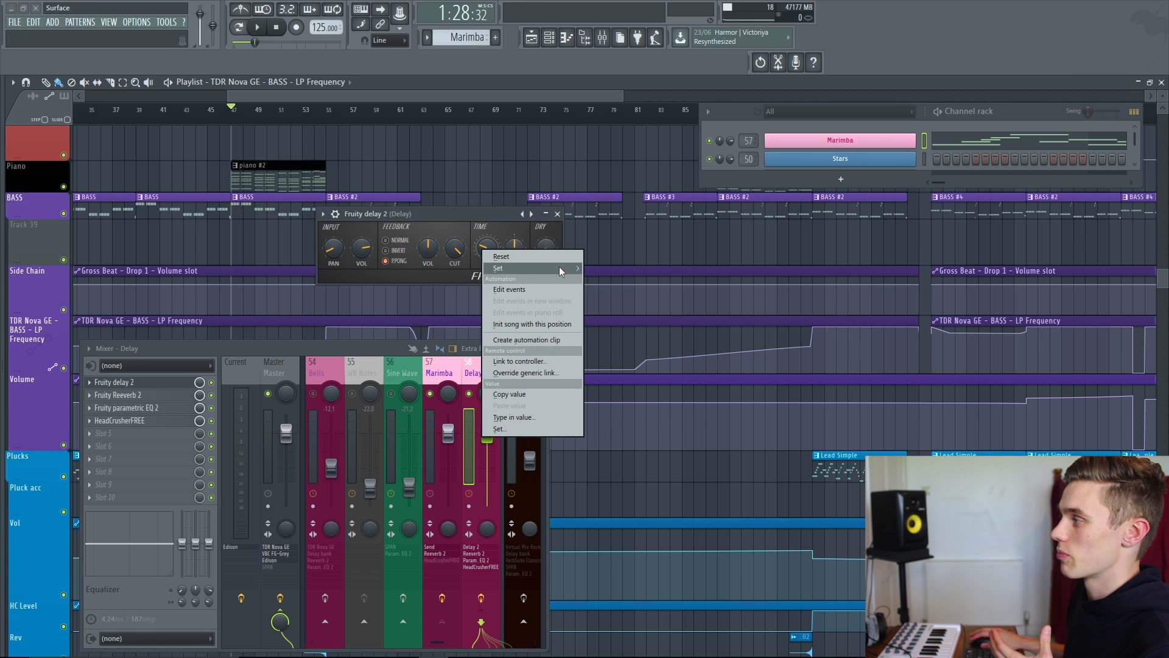
{"action": "mouse_move", "coordinate": [559, 266]}
{"action": "left_click", "coordinate": [600, 313]}
{"action": "right_click", "coordinate": [489, 251]}
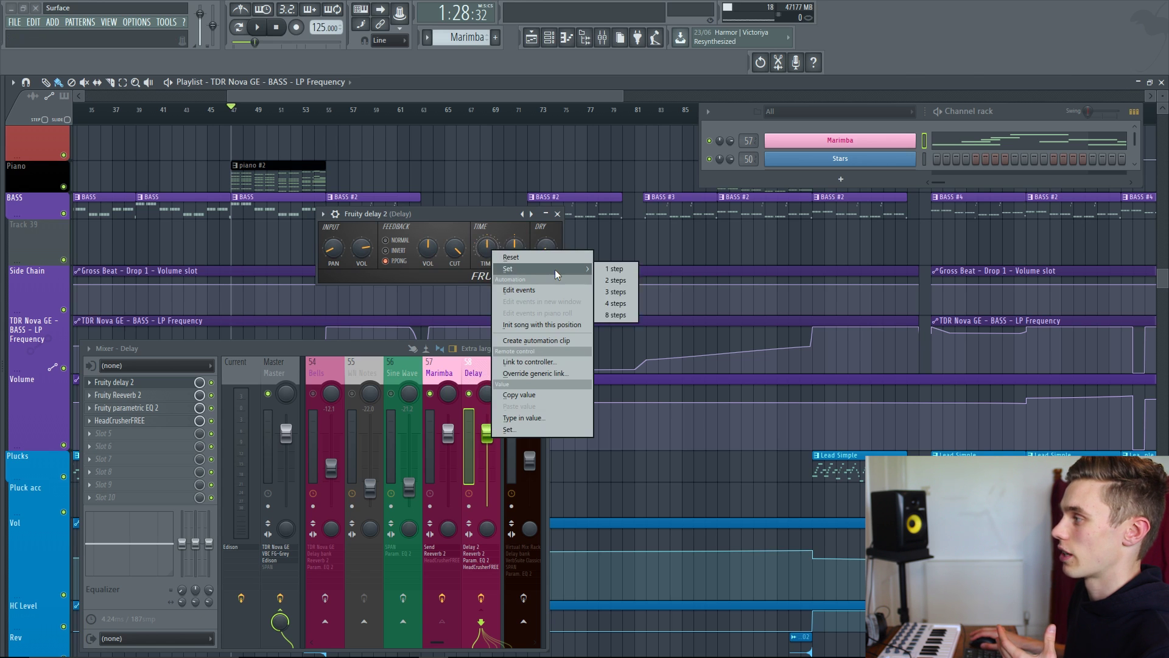